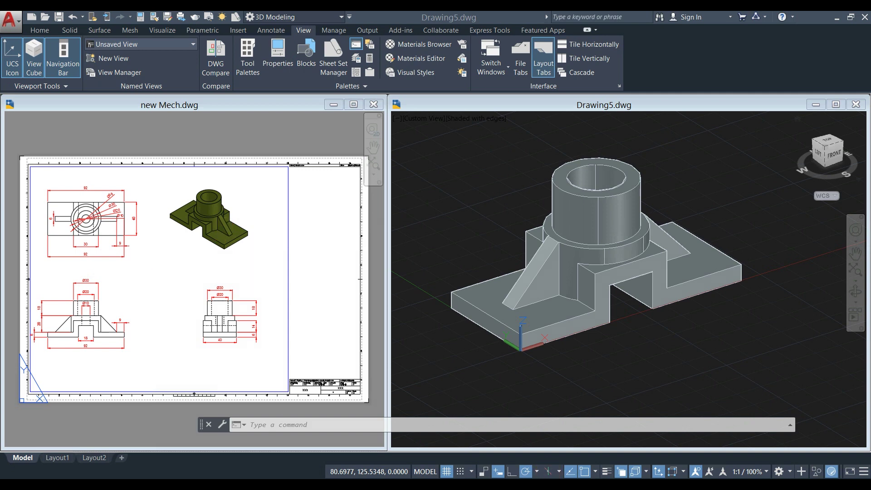
# Step: Maximize the Drawing5 window and pan and zoom so the shaded bracket is framed
pyautogui.moveTo(654, 220); pyautogui.dragTo(641, 207, button='middle')
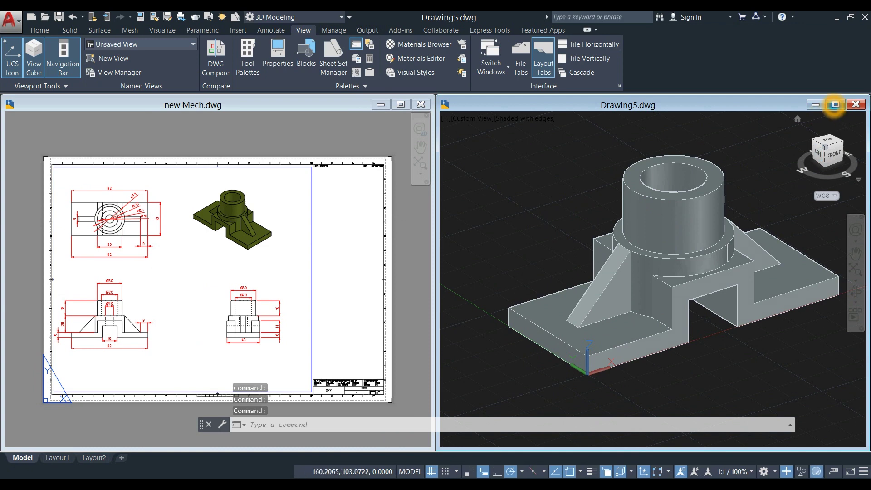
pyautogui.click(835, 104)
pyautogui.moveTo(521, 237)
pyautogui.mouseDown(button='middle')
pyautogui.moveTo(524, 251)
pyautogui.moveTo(526, 230)
pyautogui.mouseUp(button='middle')
pyautogui.scroll(2, 524, 250)
pyautogui.scroll(-3, 526, 230)
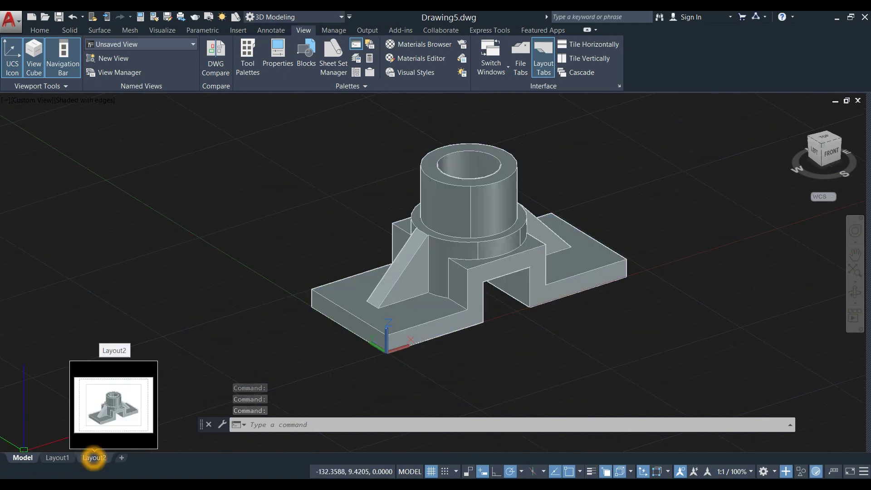
# Step: Insert the ISO A3 Title Block layout from the SheetSets Manufacturing Metric template and switch to it
pyautogui.rightClick(122, 458)
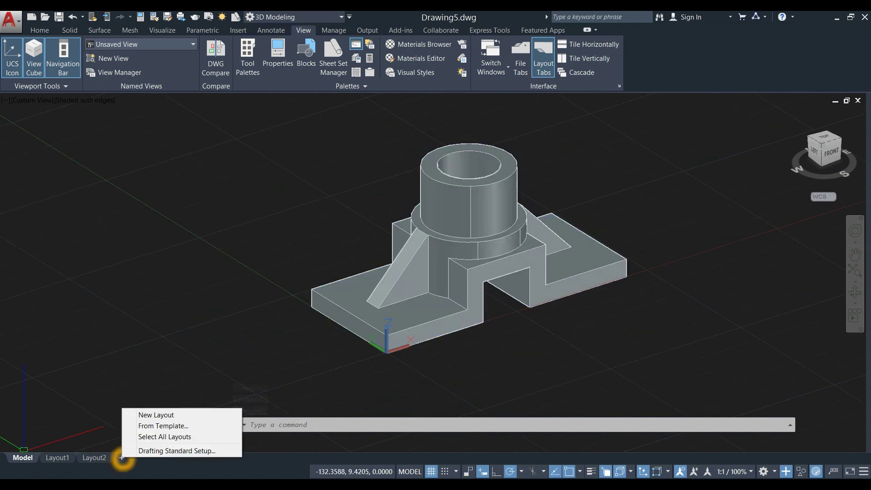
pyautogui.click(169, 426)
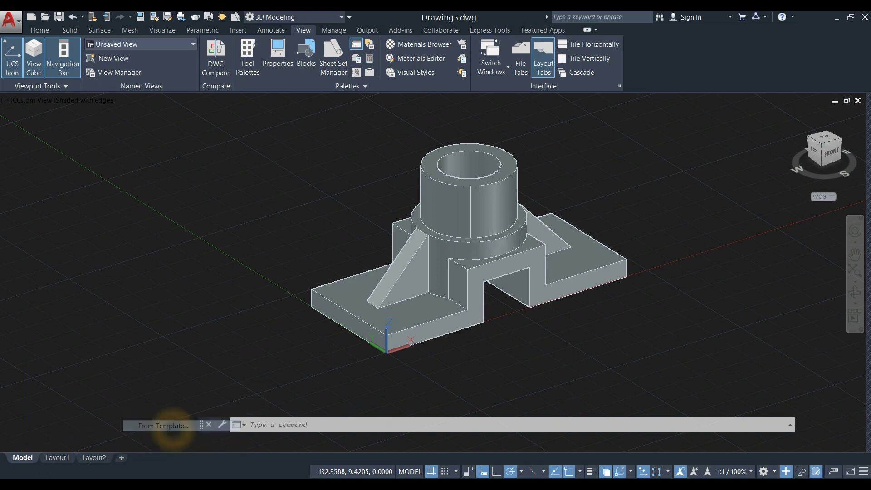
pyautogui.click(376, 174)
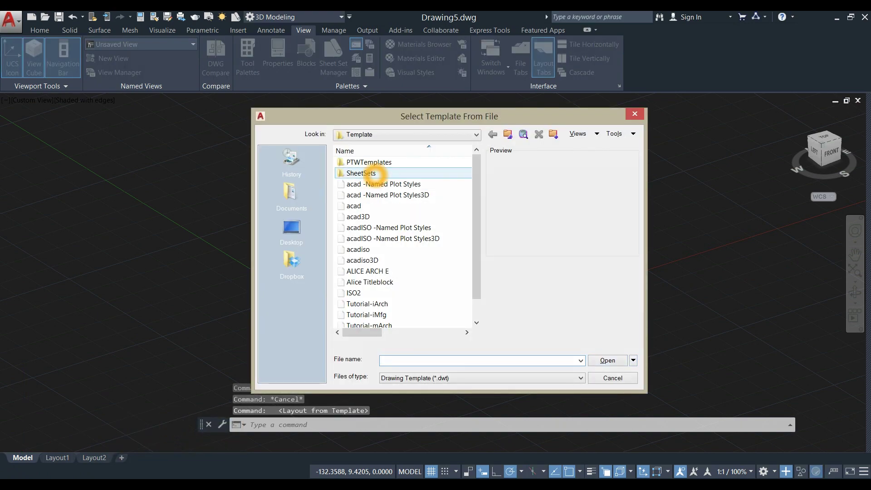
pyautogui.doubleClick(377, 173)
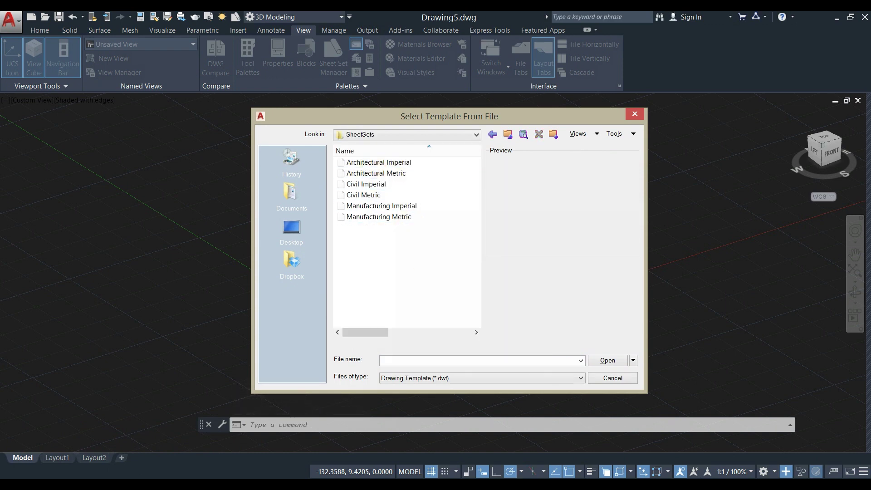
pyautogui.click(368, 222)
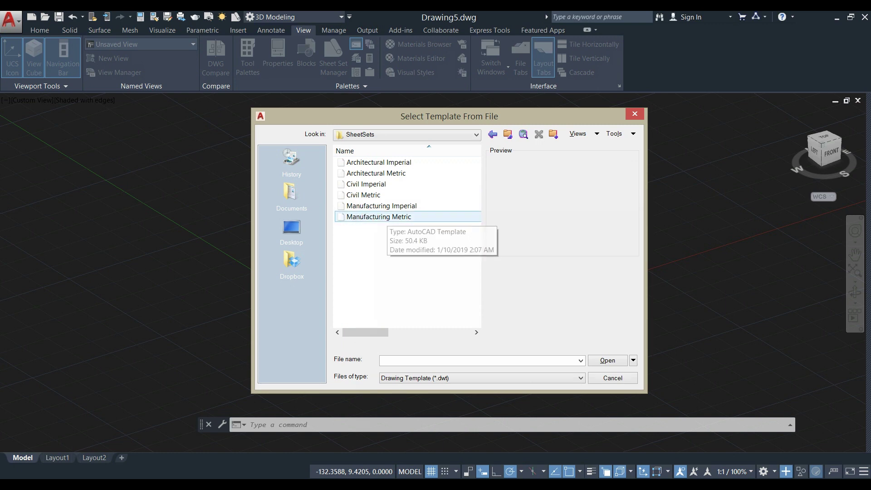
pyautogui.click(369, 221)
pyautogui.click(609, 359)
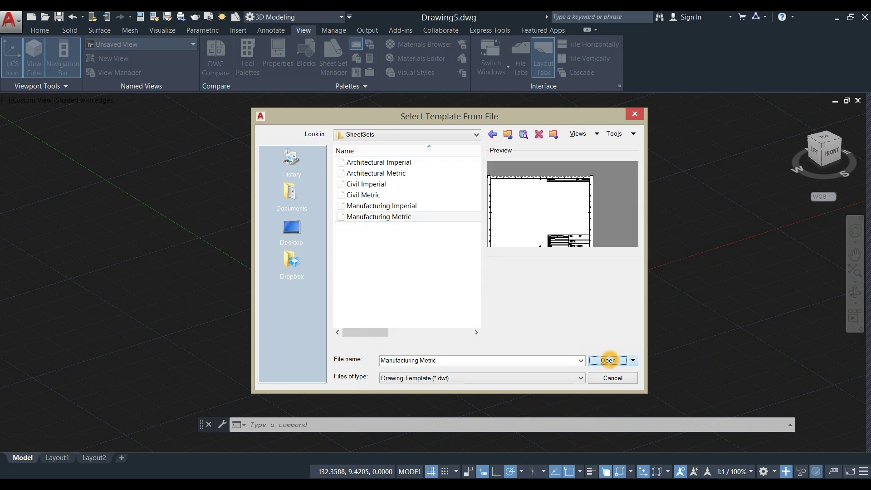
pyautogui.click(494, 206)
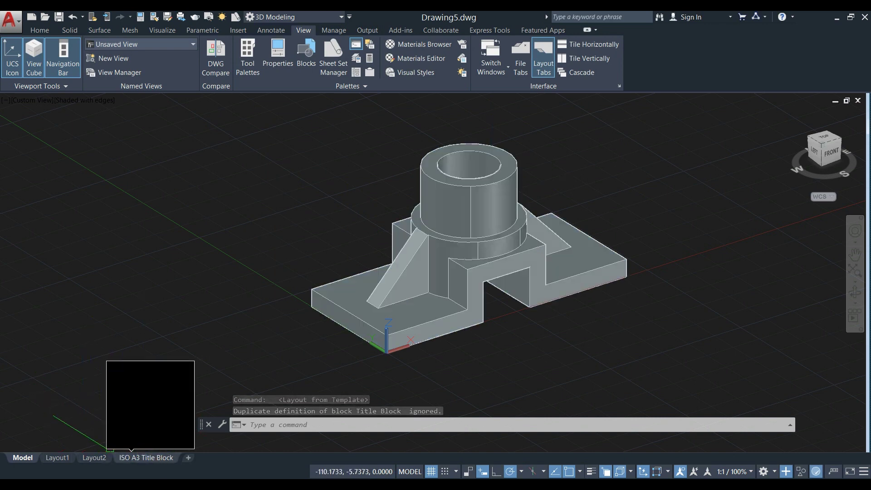
pyautogui.click(133, 462)
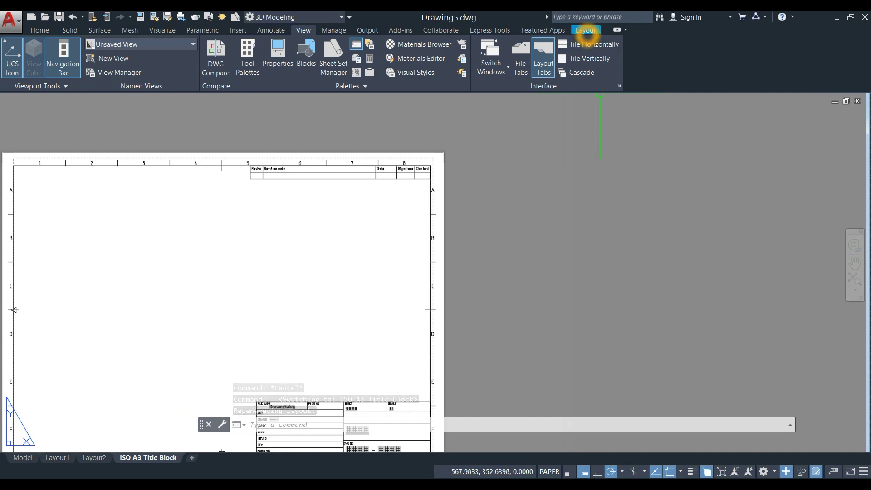
# Step: Confirm the drafting standard: third-angle projection with 100 DPI shaded previews
pyautogui.click(585, 30)
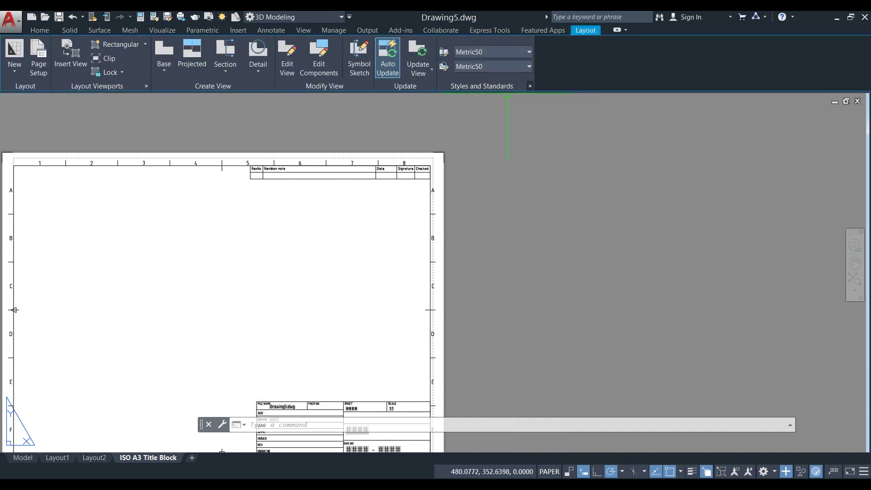
pyautogui.click(529, 86)
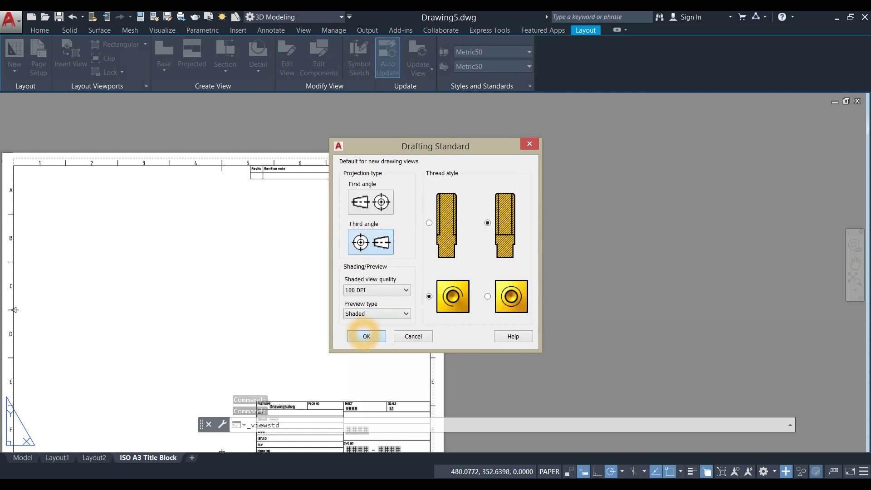
pyautogui.click(365, 336)
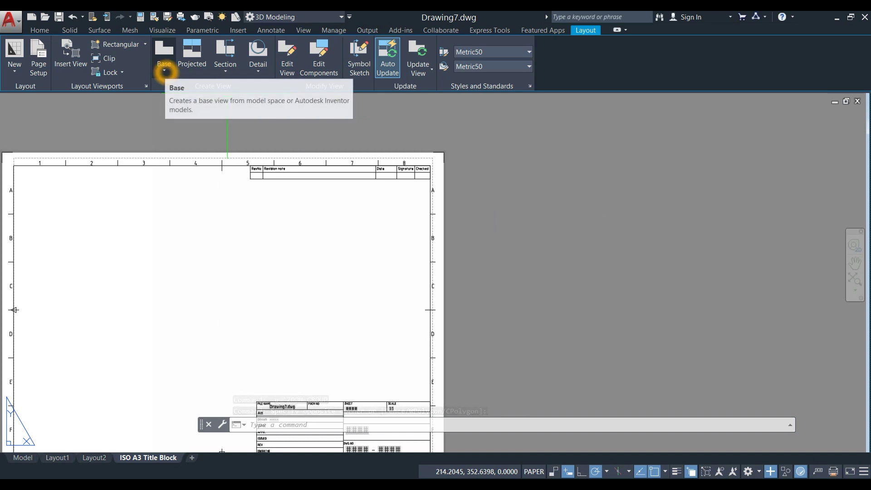
pyautogui.click(164, 70)
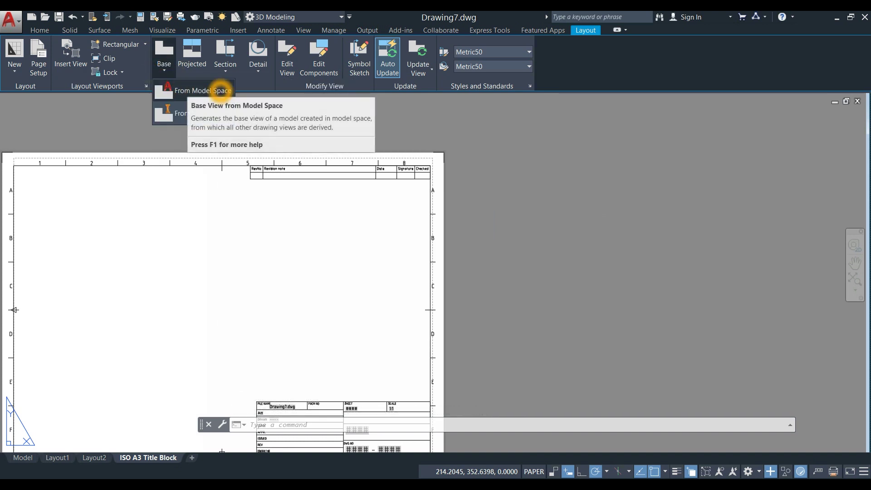
# Step: Place a front base view from model space at the lower left of the A3 sheet
pyautogui.click(222, 91)
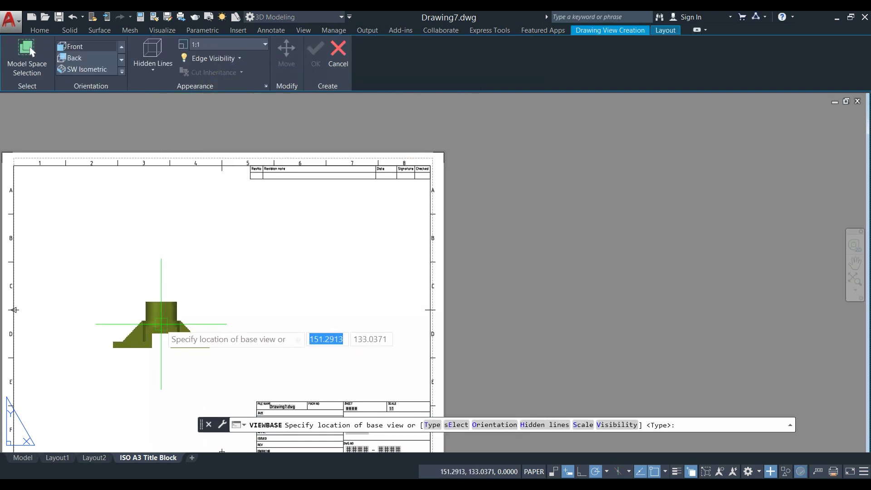
pyautogui.moveTo(161, 324); pyautogui.dragTo(356, 278, button='middle')
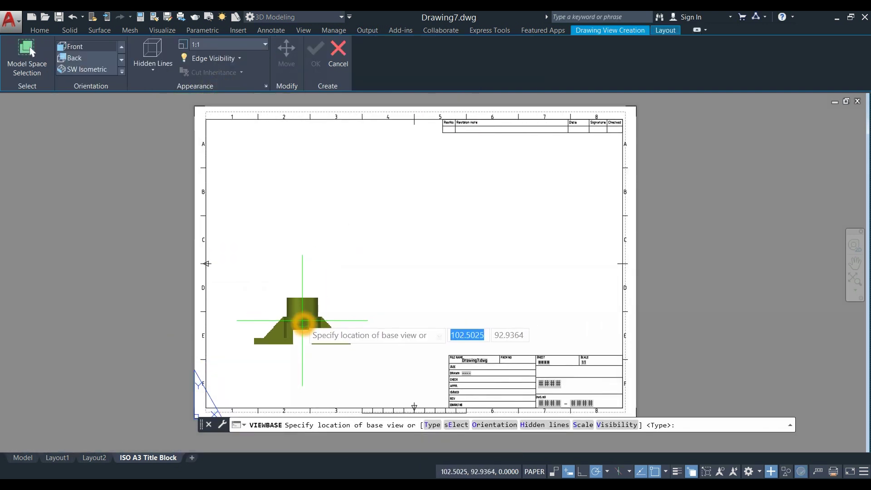
pyautogui.click(298, 315)
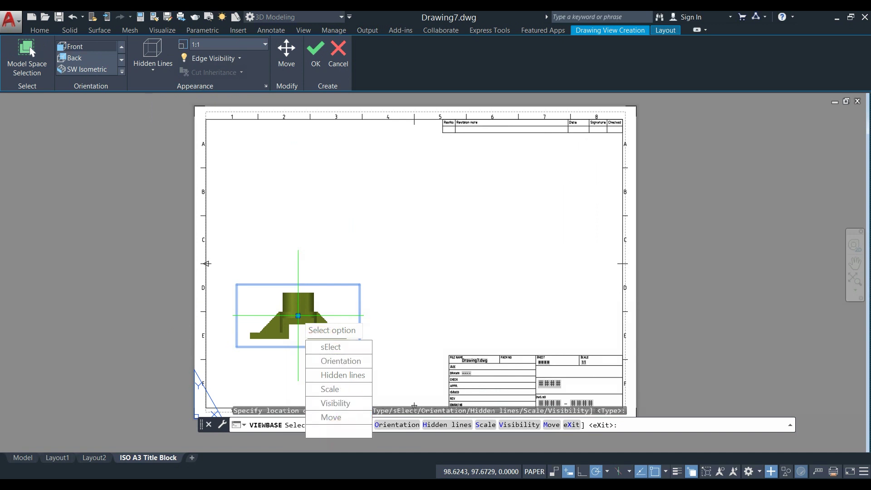
pyautogui.click(339, 431)
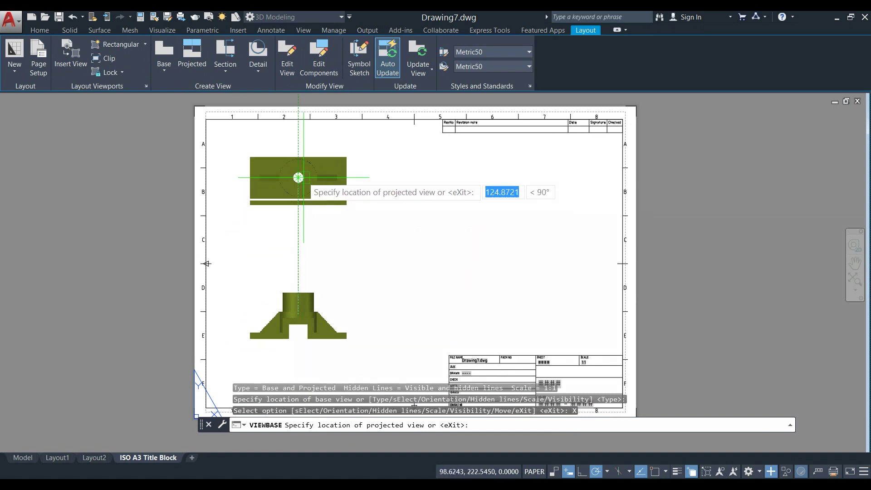
# Step: Project the top view above, the isometric view upper right and the side view lower right
pyautogui.click(298, 175)
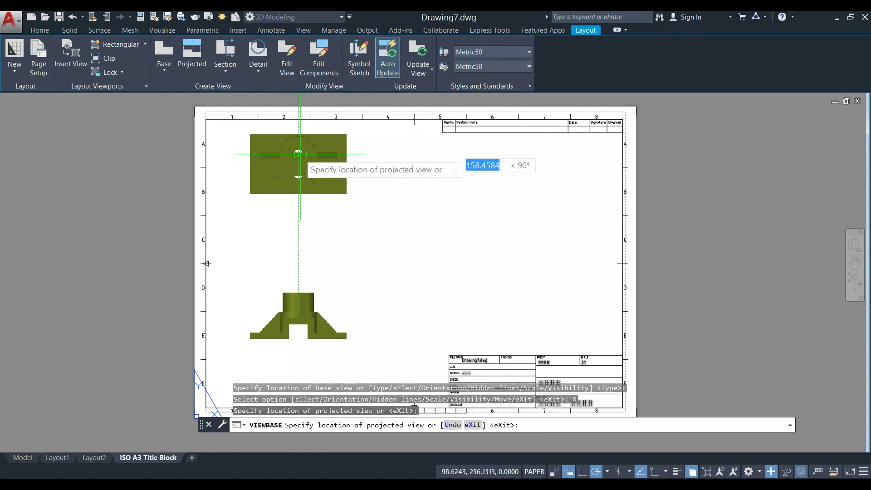
pyautogui.click(527, 181)
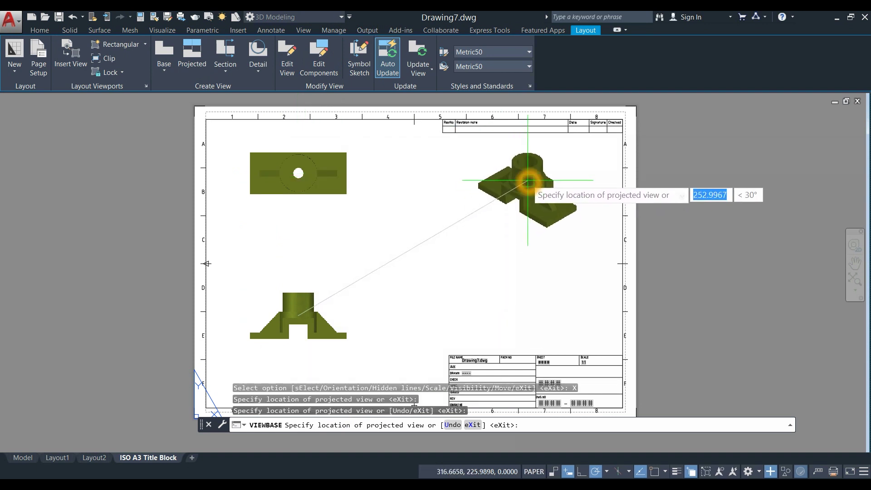
pyautogui.click(513, 296)
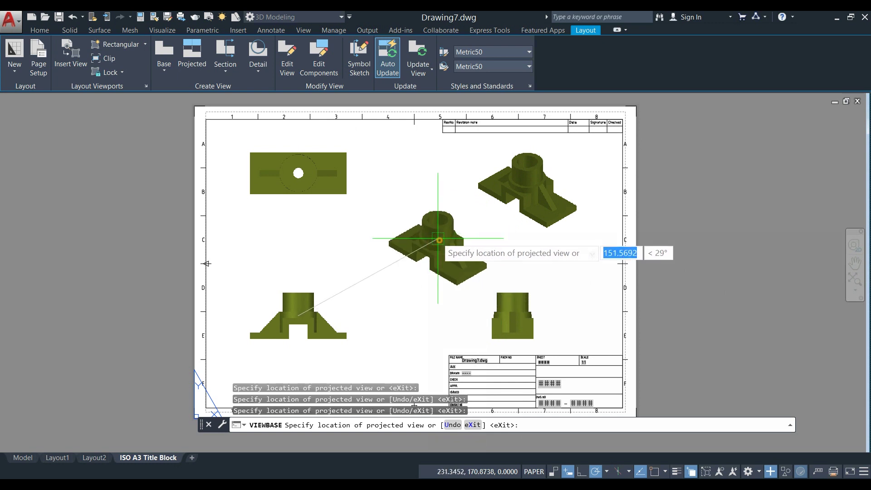
pyautogui.rightClick(436, 240)
pyautogui.click(450, 245)
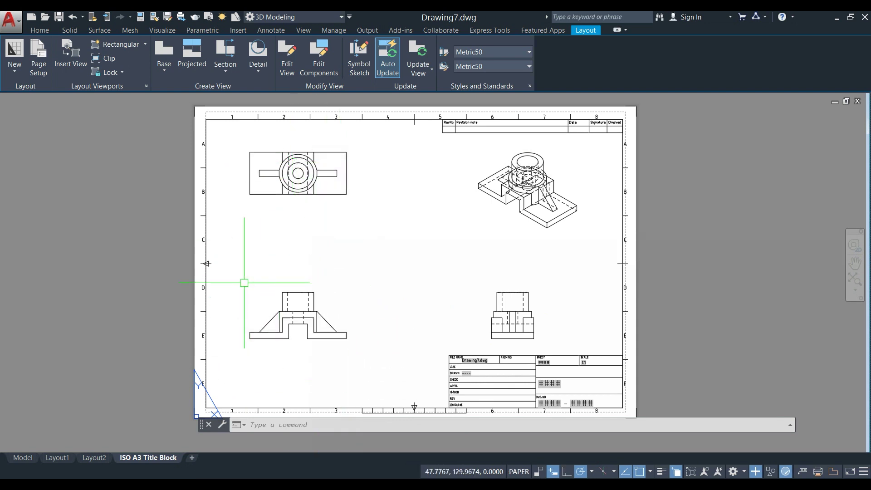
pyautogui.click(299, 295)
pyautogui.click(299, 295)
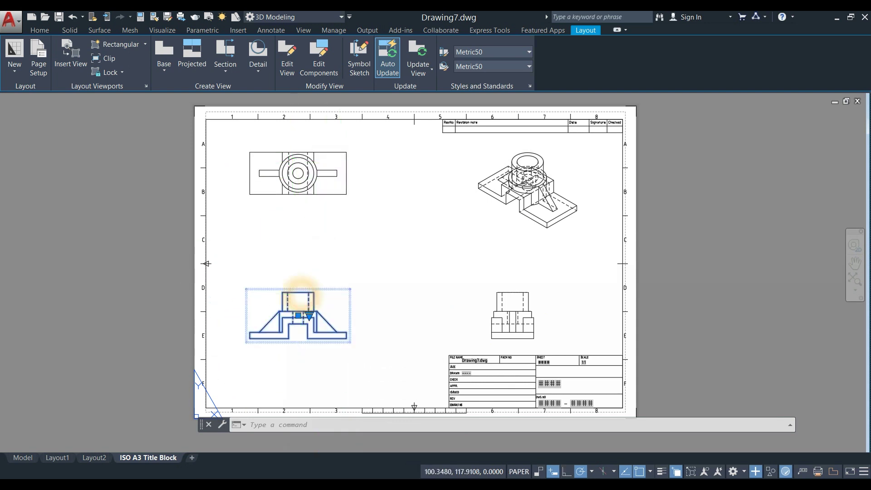
pyautogui.click(342, 353)
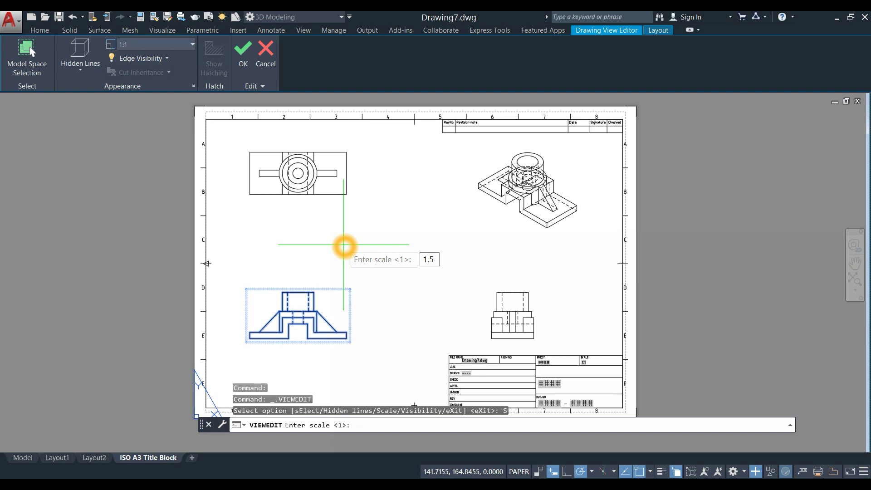
pyautogui.press('Return')
pyautogui.click(366, 332)
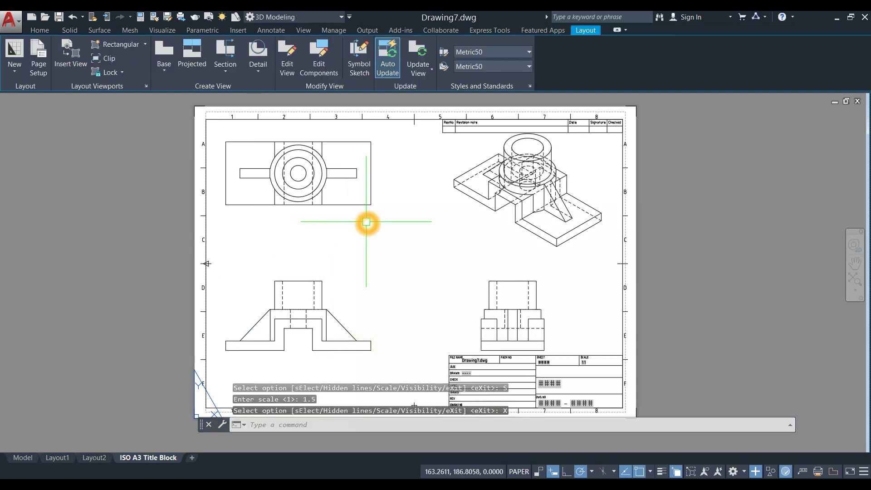
pyautogui.hotkey('ctrl', 'z')
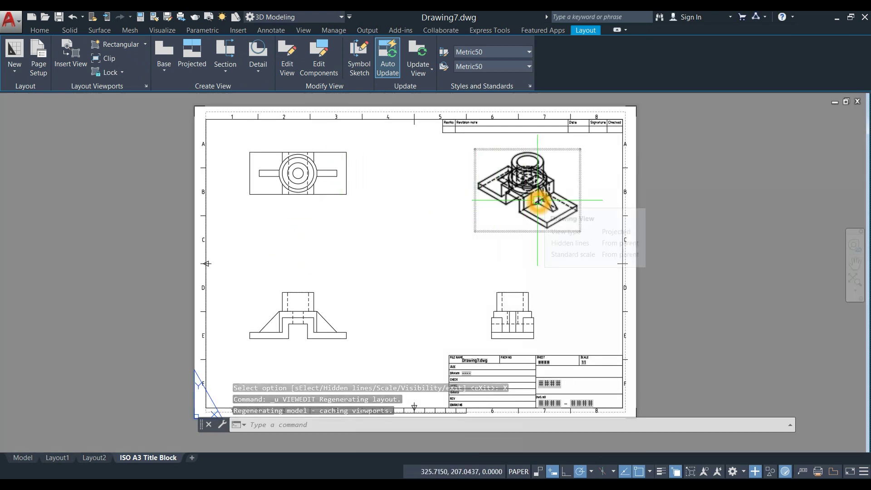
# Step: Set the isometric view's display style to Shaded with visible lines
pyautogui.doubleClick(537, 200)
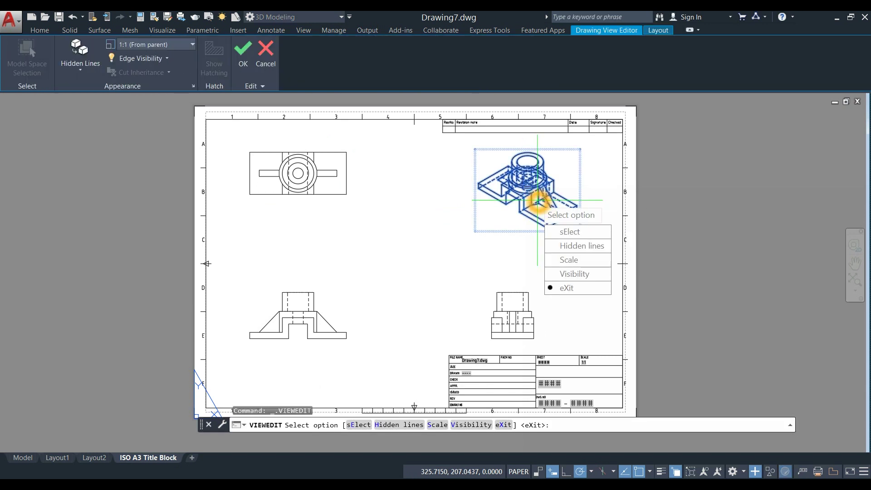
pyautogui.press('Down')
pyautogui.click(563, 247)
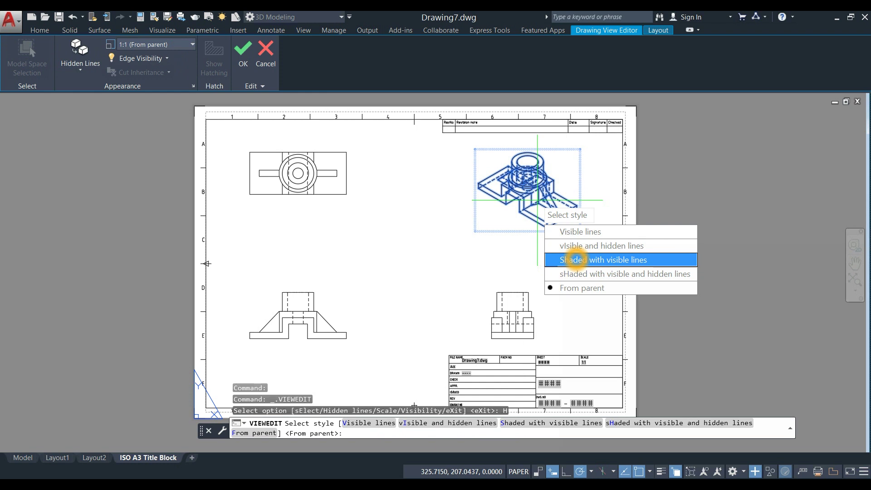
pyautogui.click(575, 260)
pyautogui.click(562, 289)
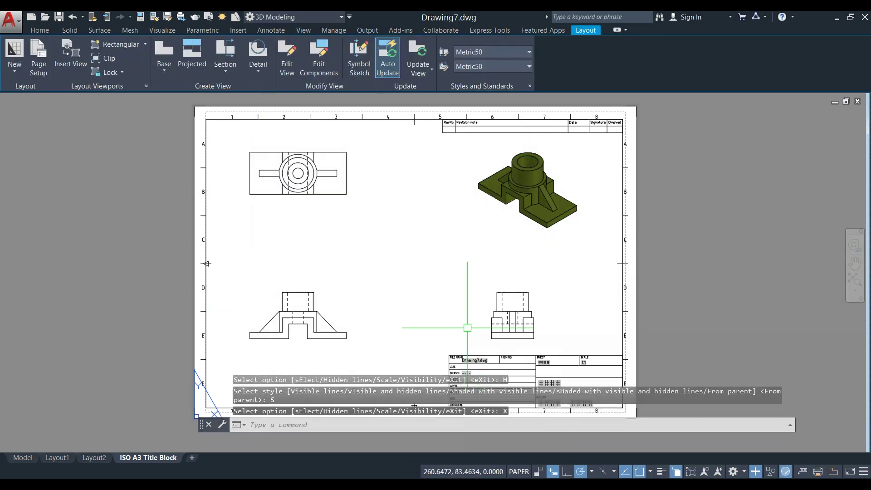
pyautogui.click(292, 190)
pyautogui.click(290, 135)
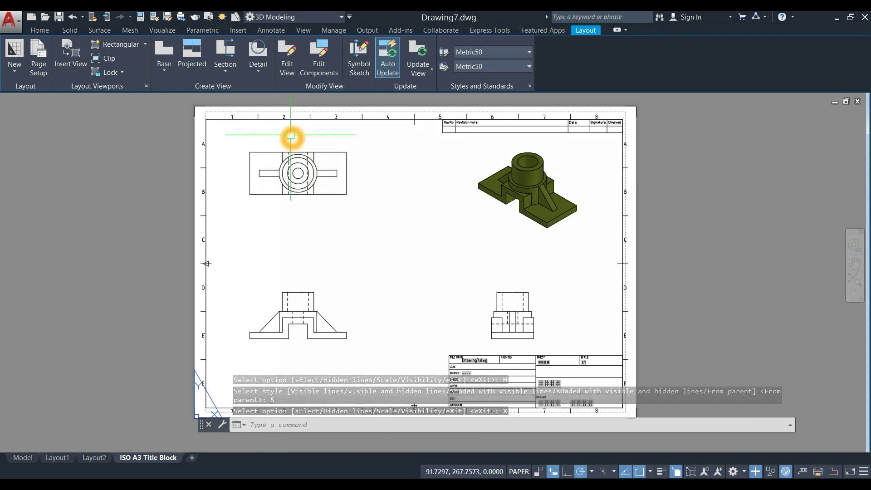
pyautogui.click(268, 107)
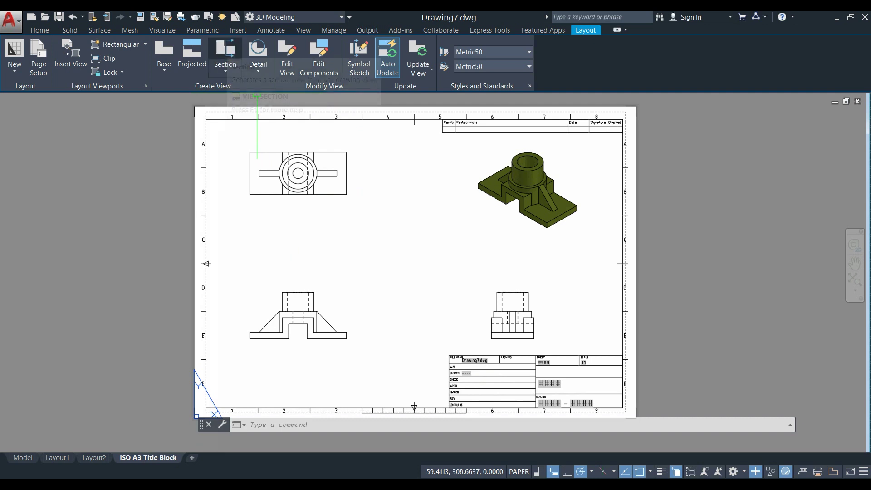
# Step: Draw a horizontal section cutting line across the top view from left to right
pyautogui.click(225, 50)
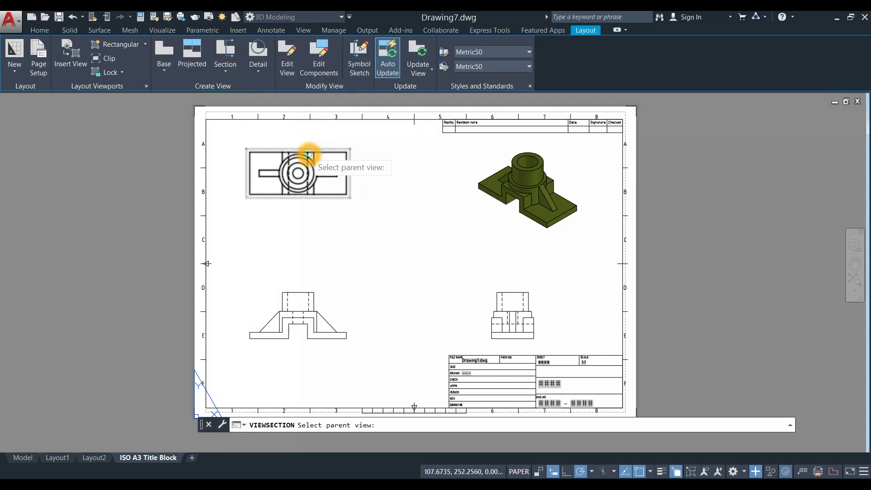
pyautogui.click(308, 152)
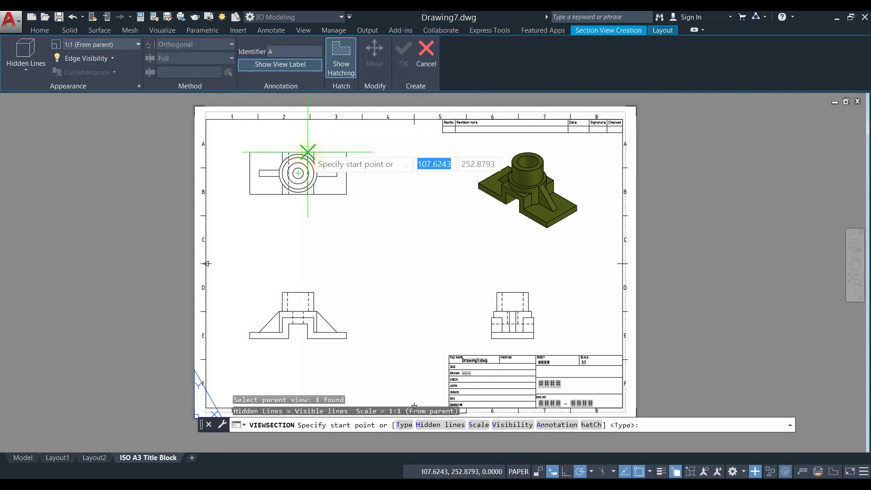
pyautogui.click(247, 165)
pyautogui.scroll(4, 249, 166)
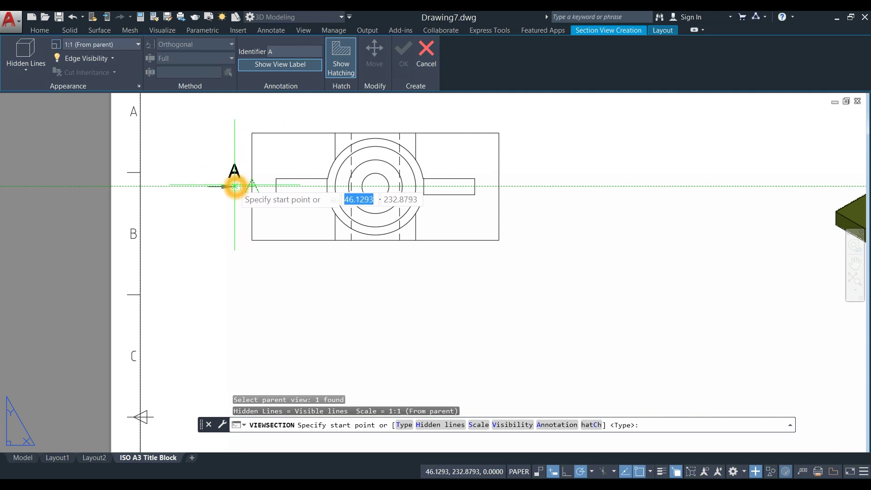
pyautogui.click(233, 186)
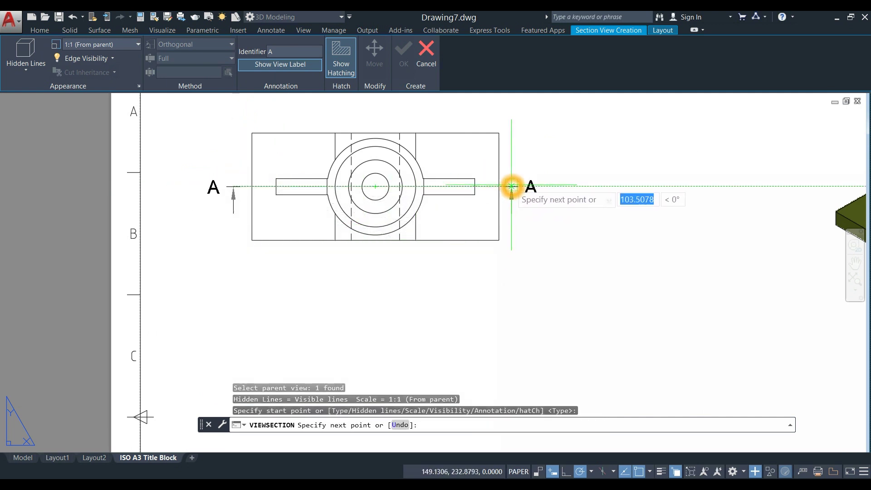
pyautogui.click(511, 186)
pyautogui.rightClick(530, 155)
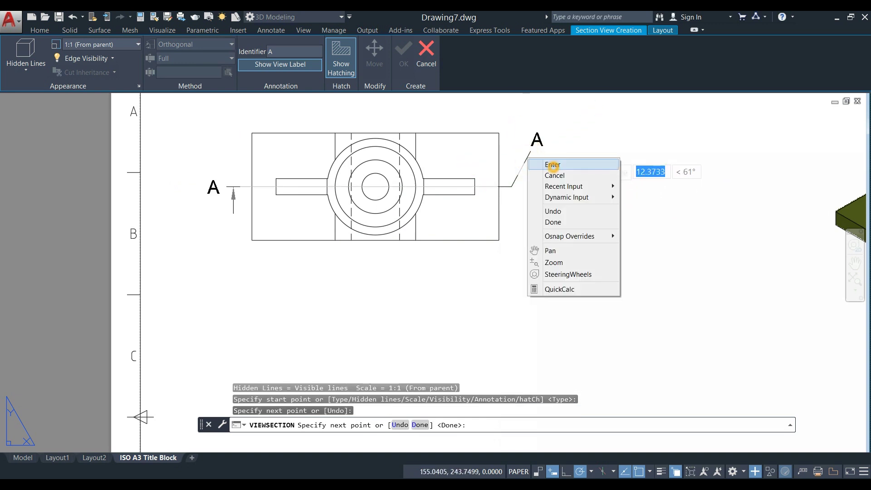
pyautogui.click(553, 165)
# Step: Place hatched section A-A below the top view
pyautogui.scroll(-5, 544, 172)
pyautogui.moveTo(538, 175); pyautogui.dragTo(418, 165, button='middle')
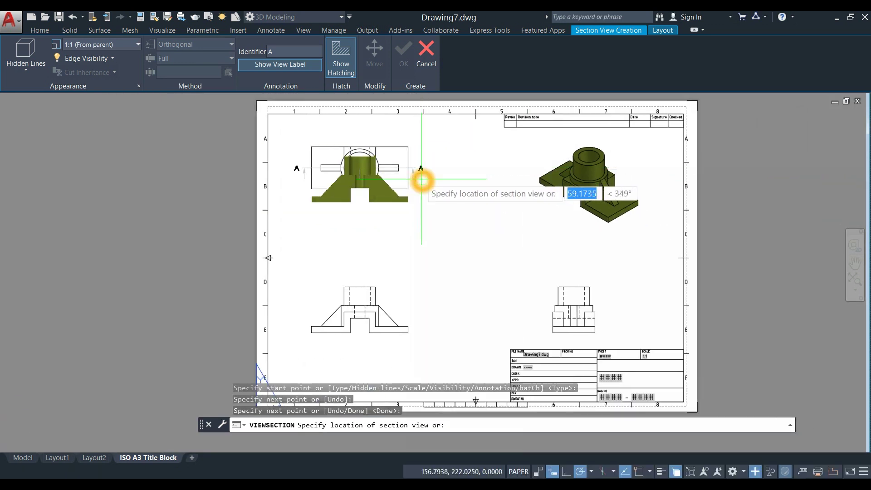
pyautogui.click(425, 235)
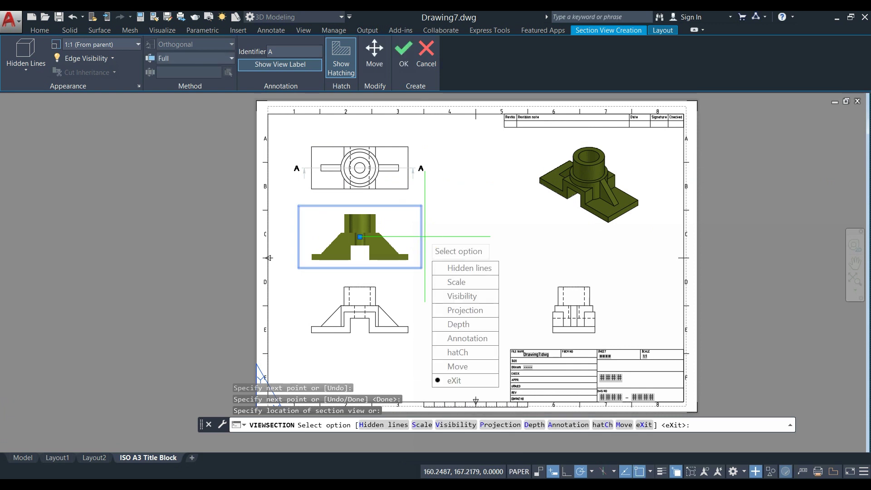
pyautogui.click(462, 380)
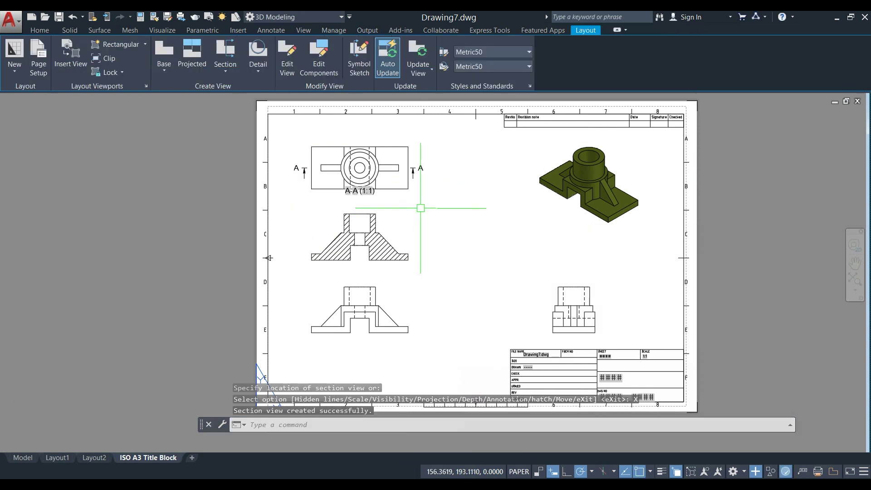
# Step: Move the A-A (1:1) label beside the section's upper right
pyautogui.click(371, 192)
pyautogui.click(360, 193)
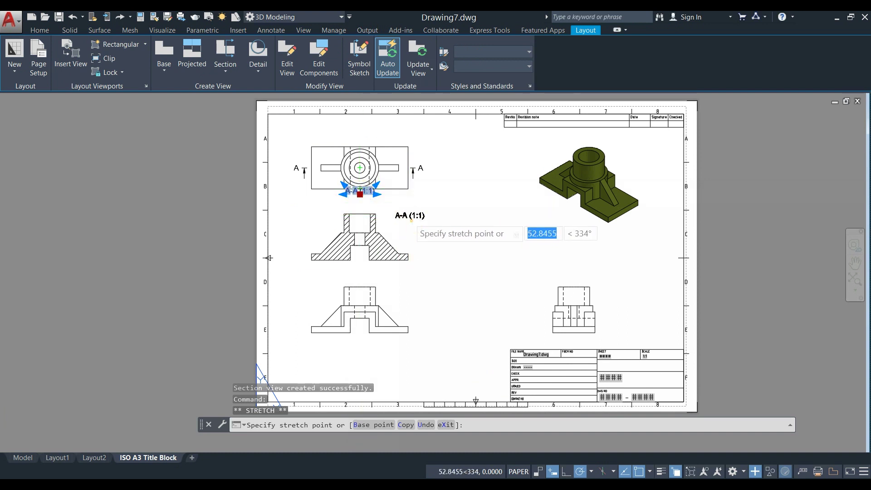
pyautogui.click(410, 219)
pyautogui.press('Escape')
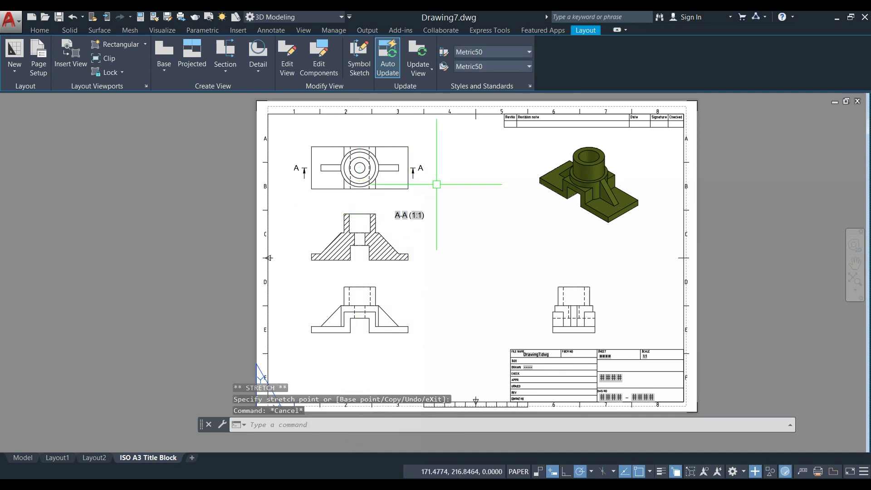
# Step: Draw a vertical section cutting line B through the front view
pyautogui.click(225, 54)
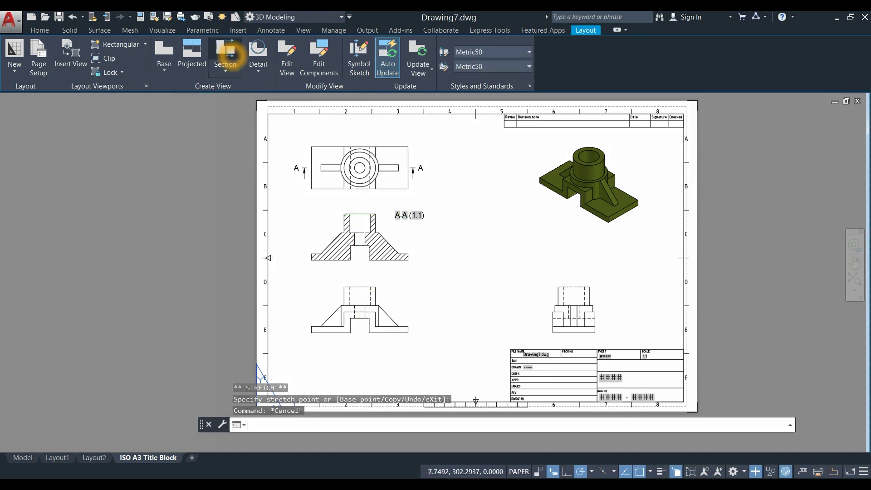
pyautogui.click(369, 317)
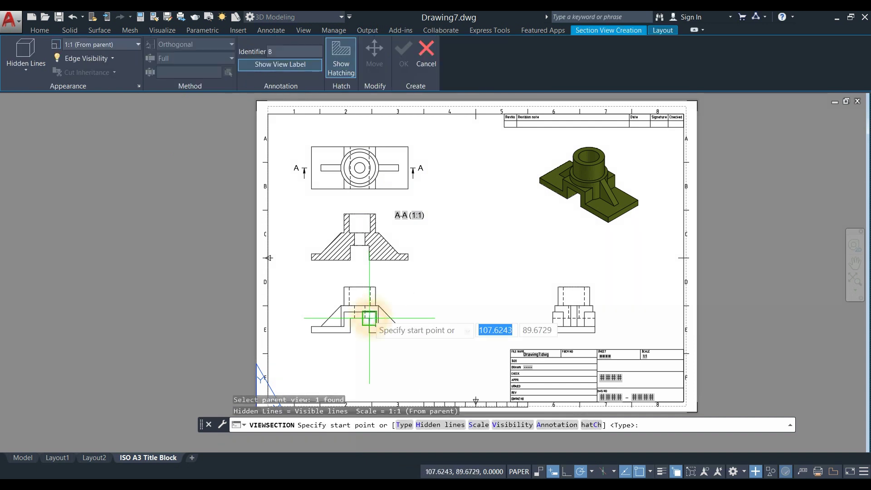
pyautogui.click(360, 277)
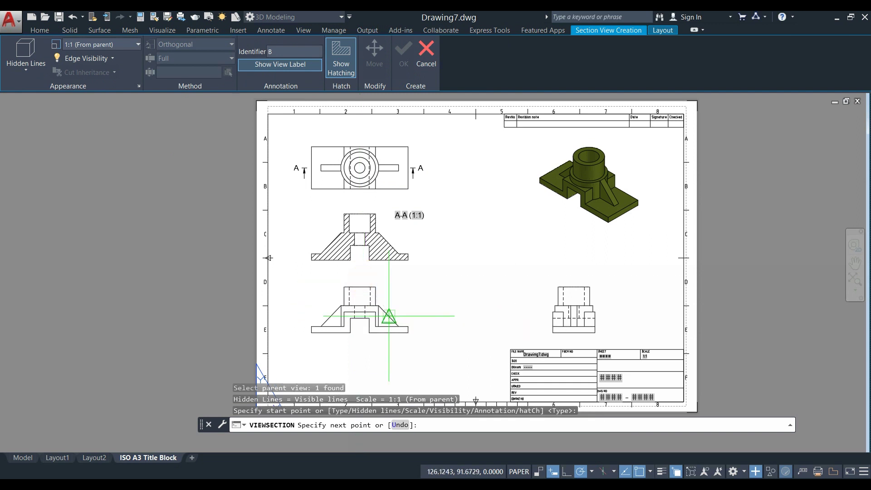
pyautogui.click(360, 343)
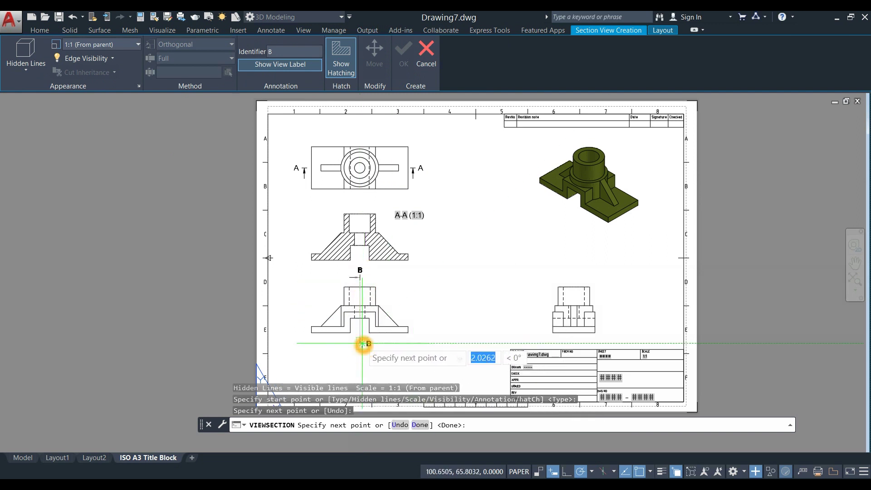
pyautogui.rightClick(428, 293)
pyautogui.click(450, 301)
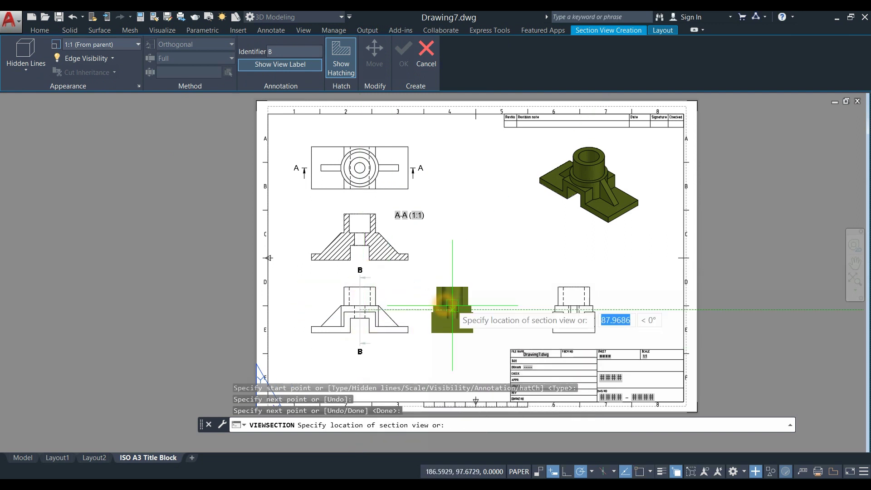
# Step: Place section B-B (1:1) between the front and side views
pyautogui.click(478, 310)
pyautogui.press('Up')
pyautogui.press('Down')
pyautogui.press('Return')
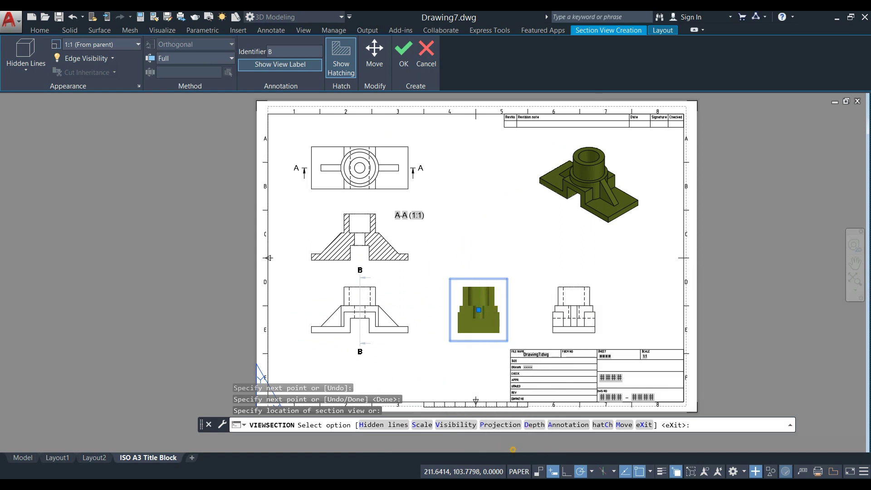
pyautogui.moveTo(453, 218); pyautogui.dragTo(383, 217, button='middle')
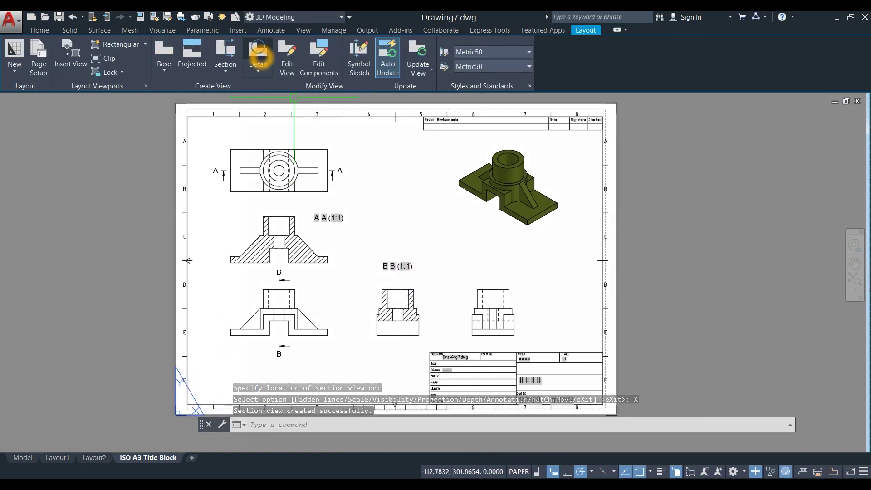
# Step: Create circular detail view C at 2:1 from the side view, placed to its right
pyautogui.click(258, 55)
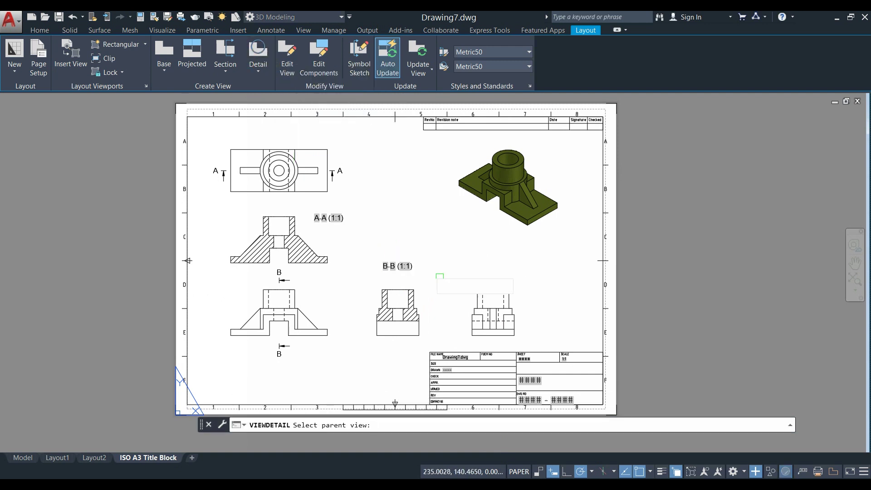
pyautogui.scroll(2, 511, 341)
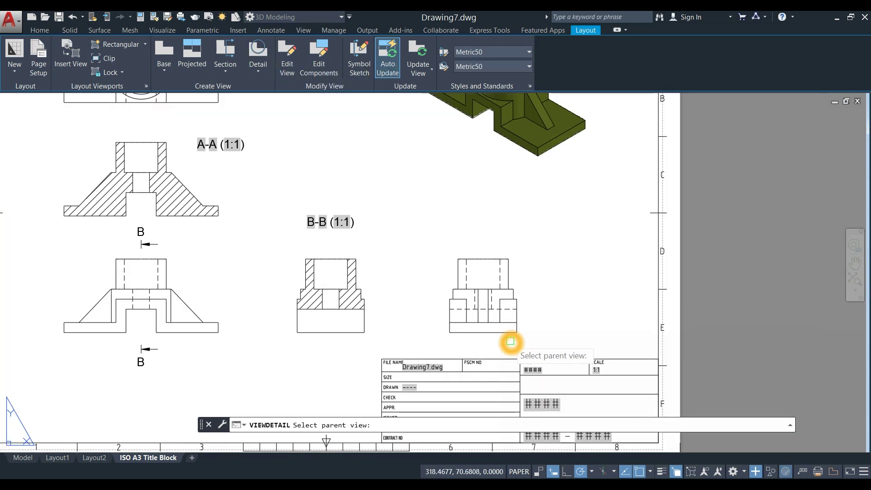
pyautogui.click(490, 290)
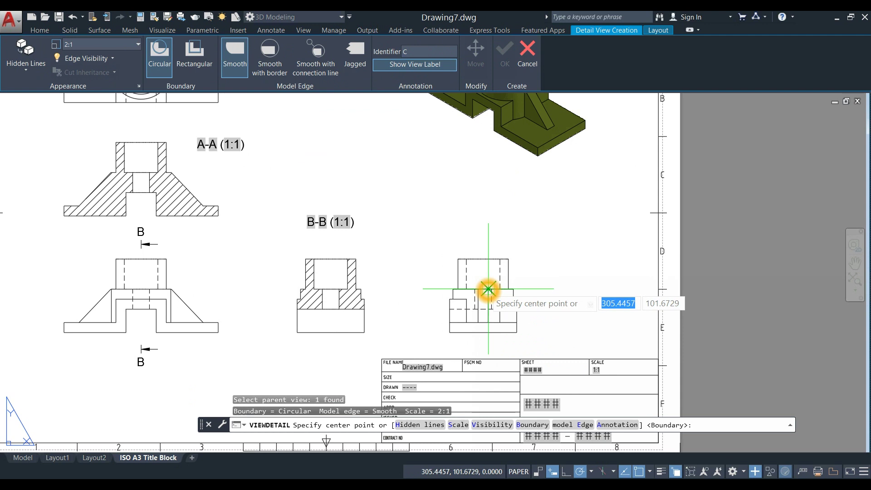
pyautogui.click(488, 289)
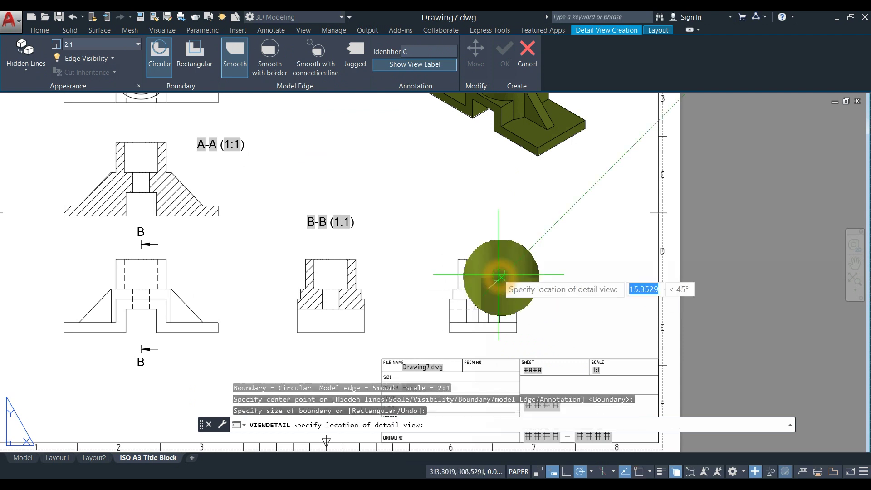
pyautogui.click(580, 220)
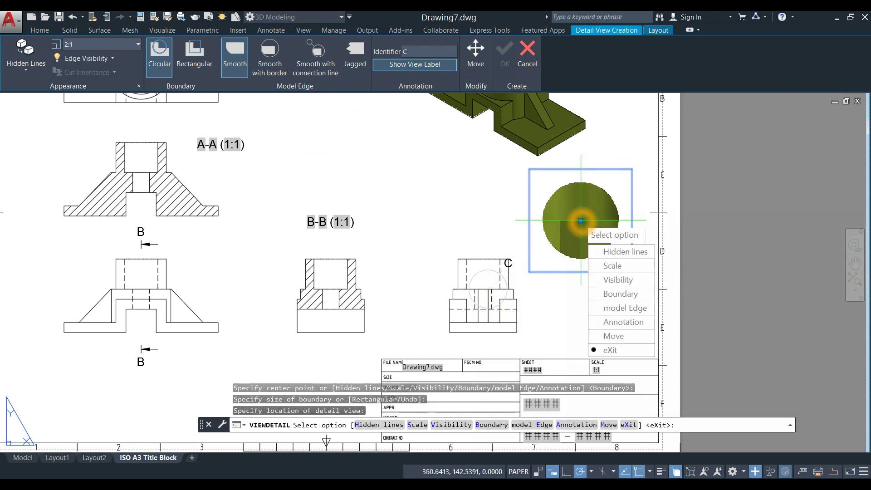
pyautogui.click(610, 350)
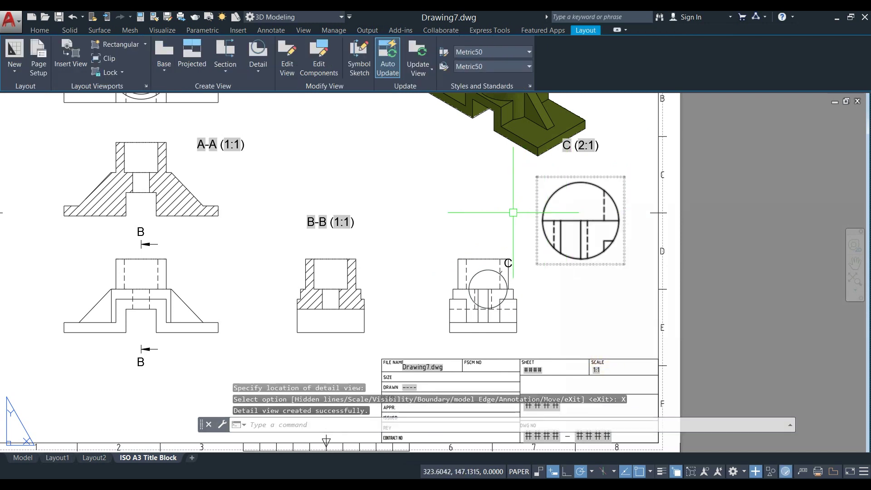
pyautogui.scroll(-3, 409, 195)
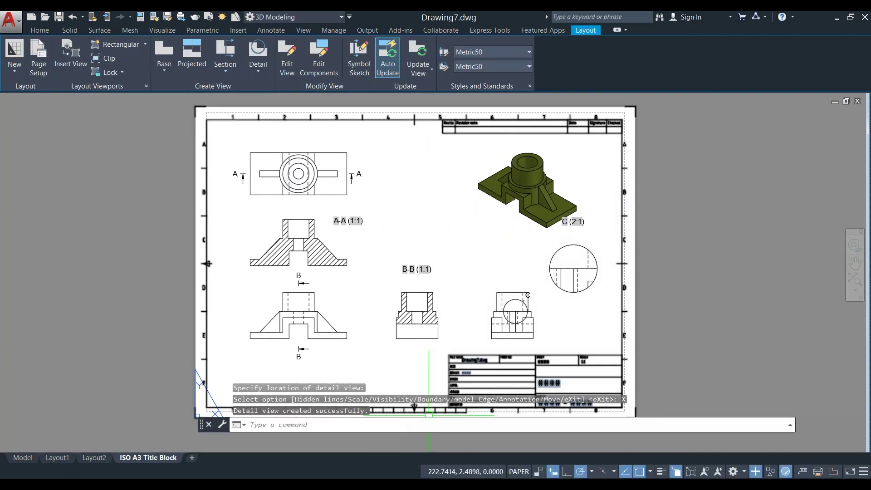
pyautogui.click(402, 234)
pyautogui.click(351, 190)
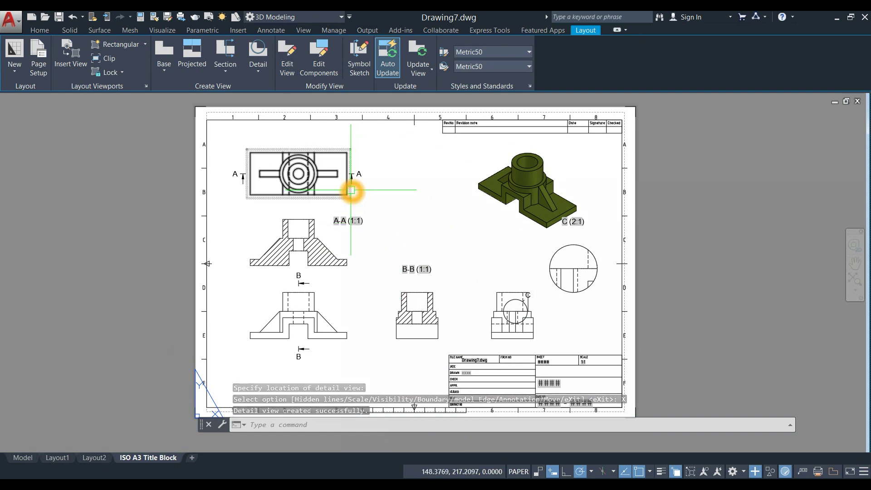
pyautogui.doubleClick(351, 189)
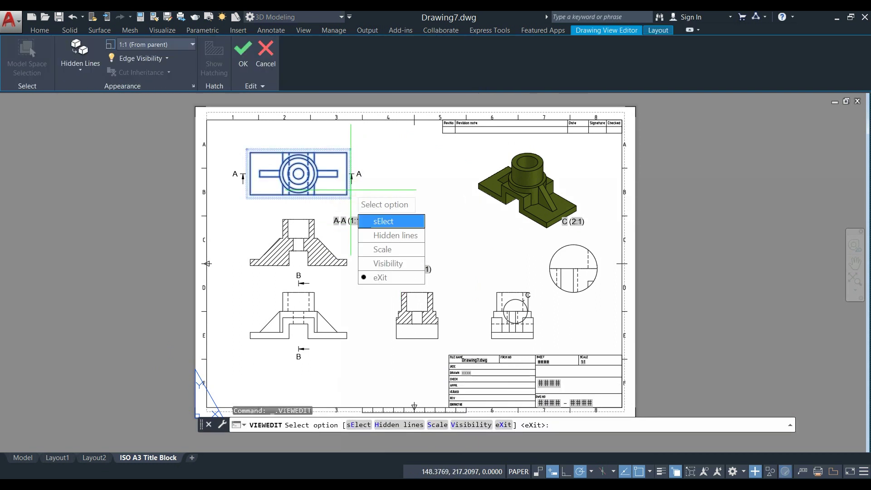
pyautogui.click(383, 248)
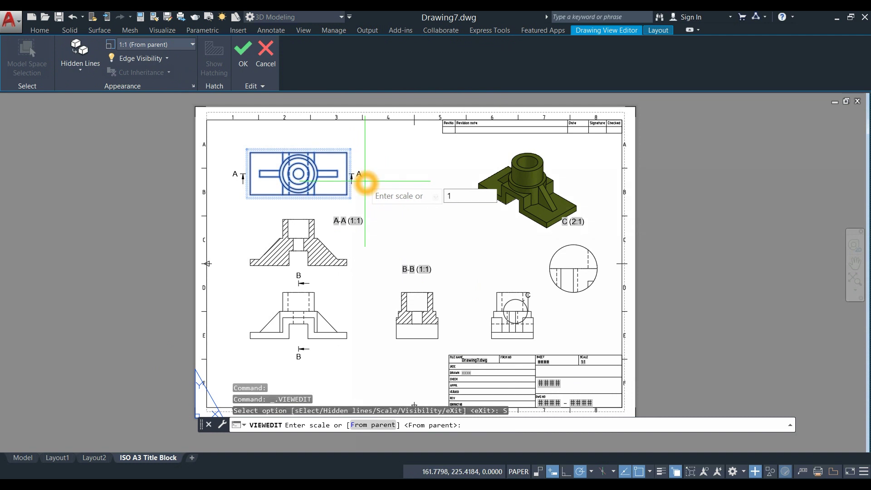
pyautogui.press('Return')
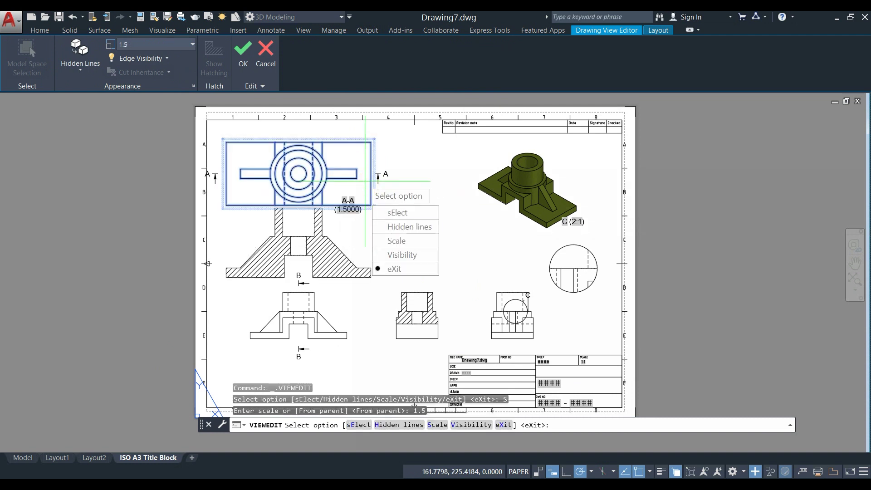
pyautogui.click(399, 269)
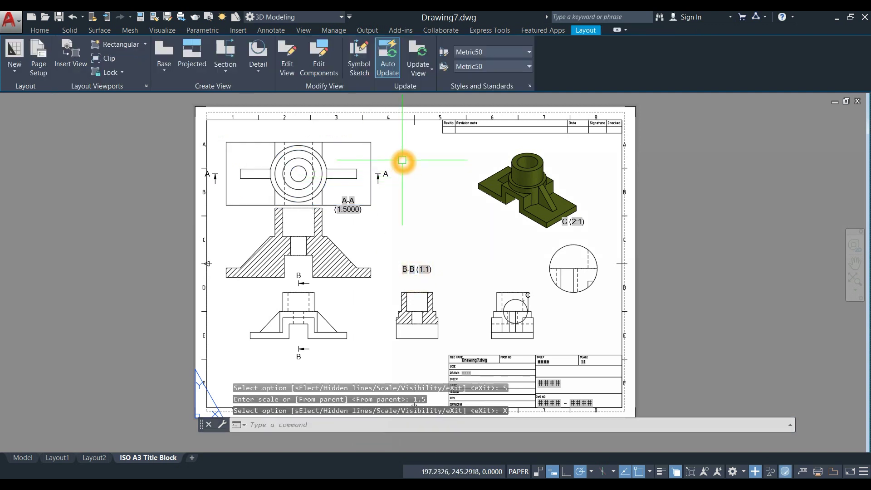
pyautogui.hotkey('ctrl', 'z')
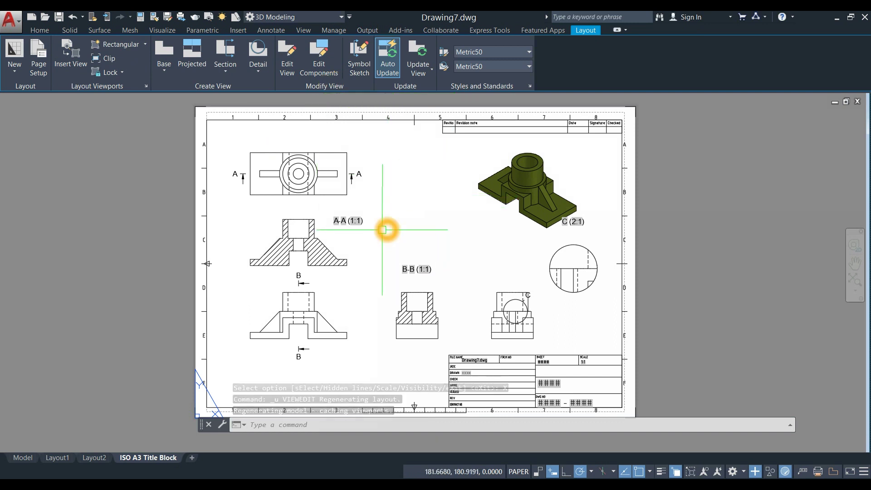
# Step: Erase sections A-A and B-B together, then erase detail view C
pyautogui.click(348, 250)
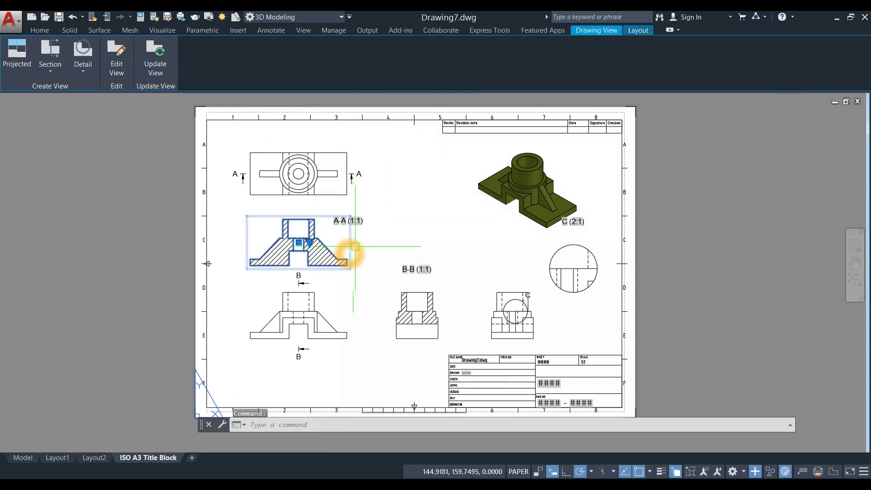
pyautogui.click(425, 270)
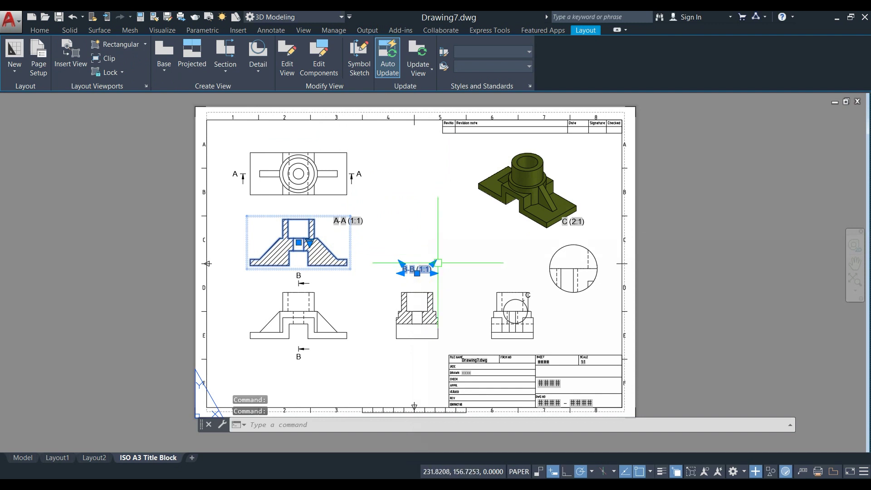
pyautogui.press('Delete')
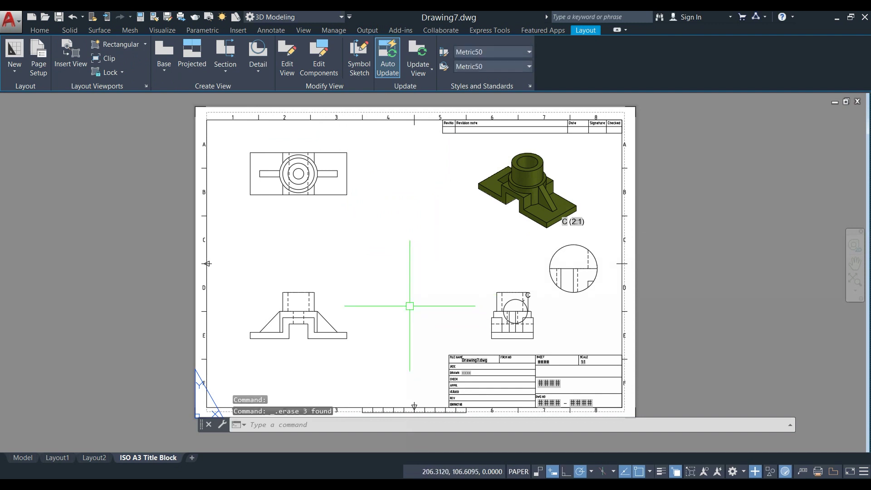
pyautogui.click(571, 268)
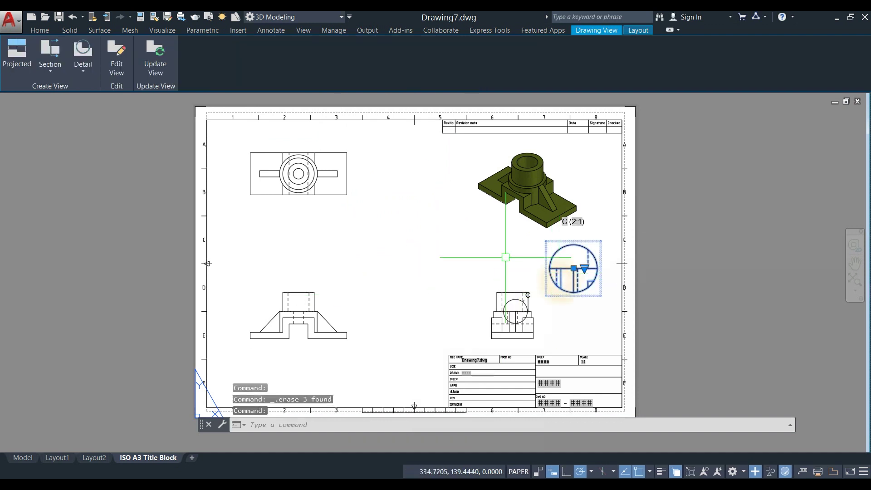
pyautogui.press('Delete')
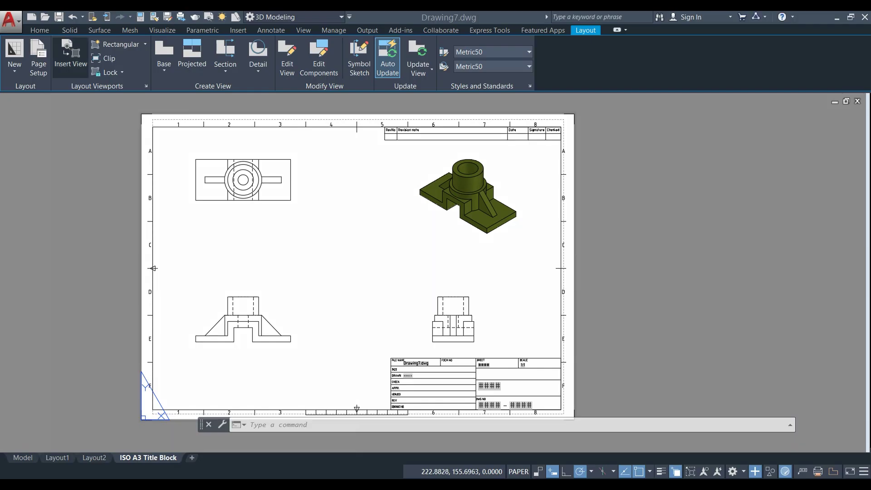
# Step: Create a layer named dim in Layer Properties and give it index colour red
pyautogui.click(40, 31)
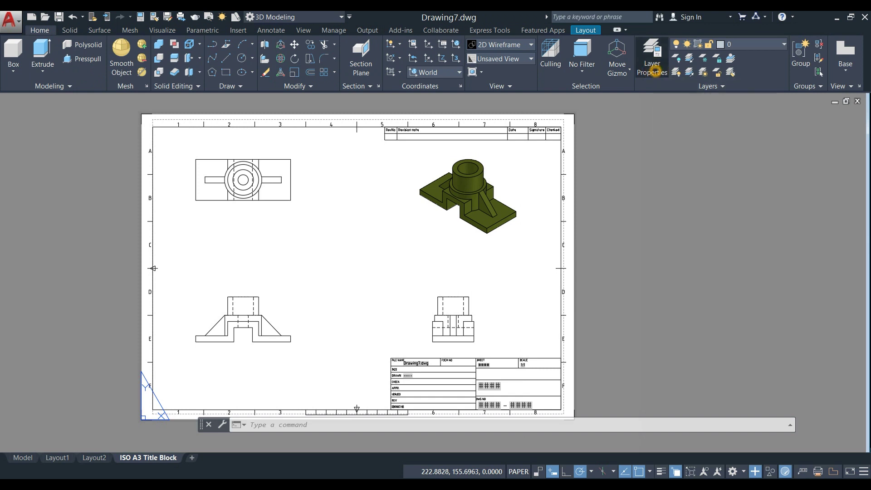
pyautogui.click(653, 72)
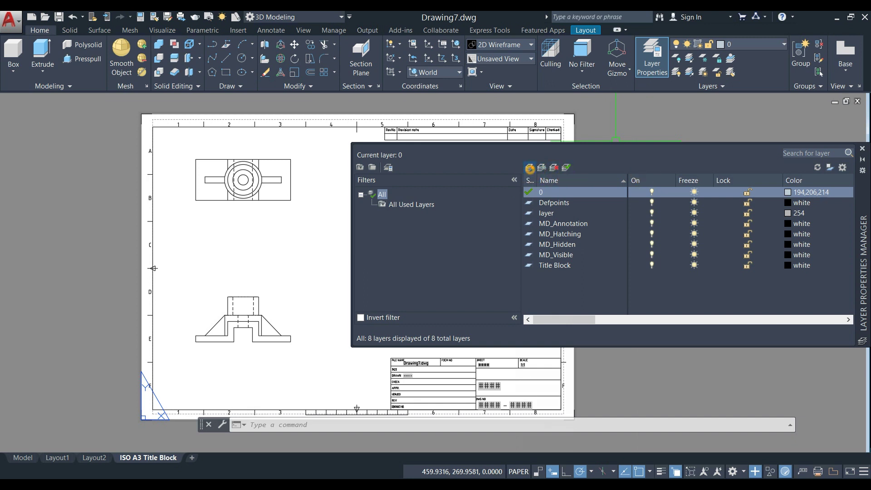
pyautogui.click(529, 169)
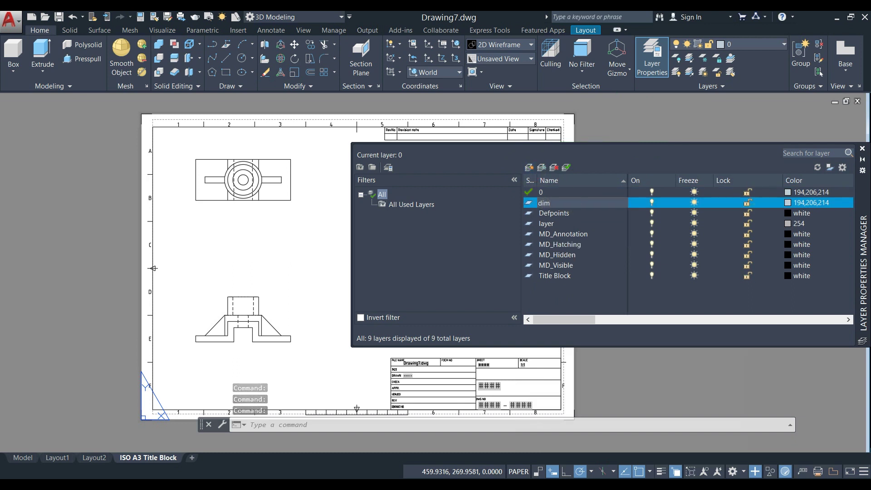
pyautogui.click(787, 207)
pyautogui.click(788, 203)
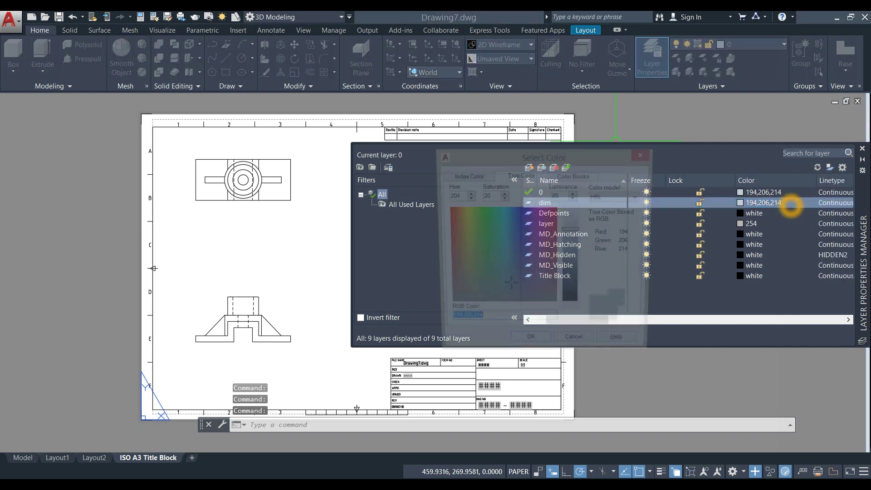
pyautogui.click(466, 176)
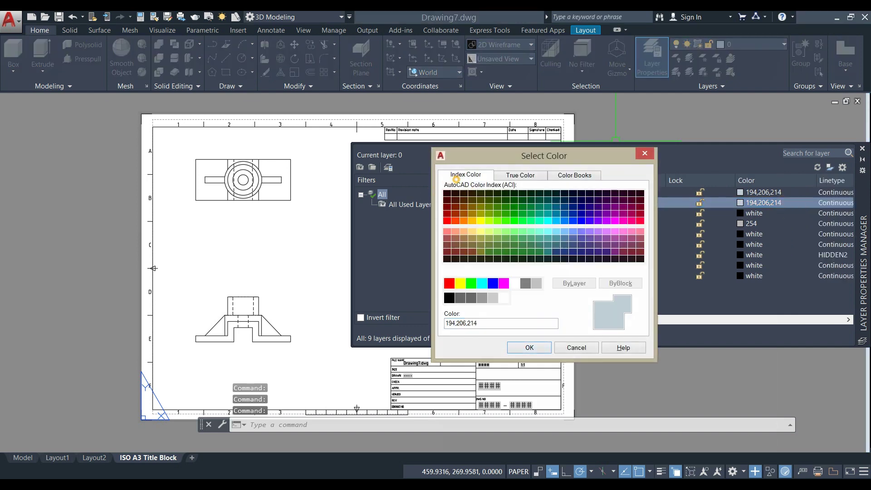
pyautogui.click(449, 283)
pyautogui.press('Return')
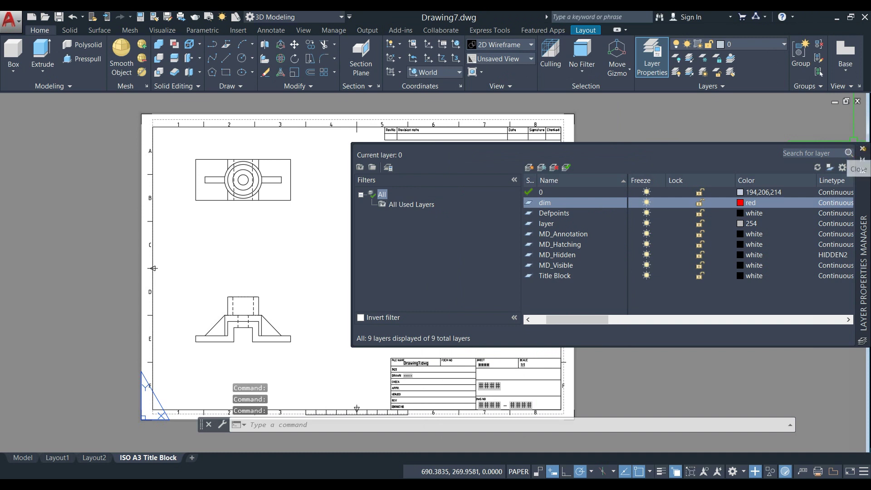
pyautogui.click(862, 149)
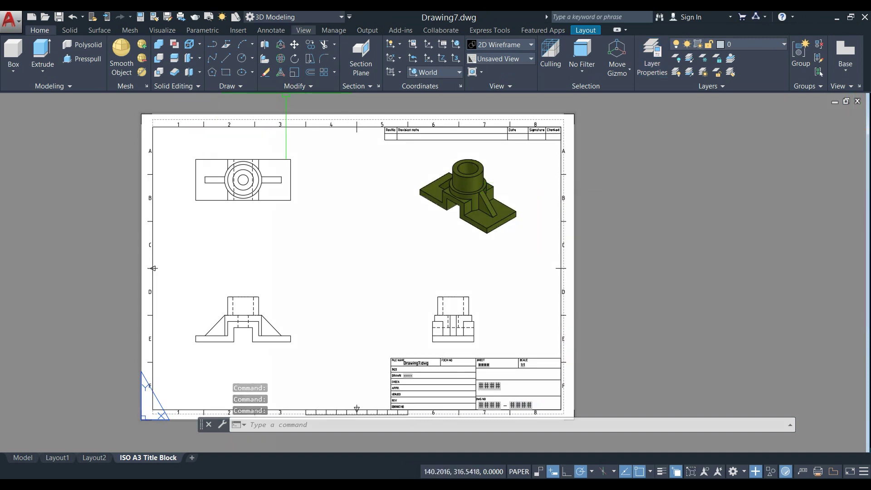
pyautogui.click(274, 32)
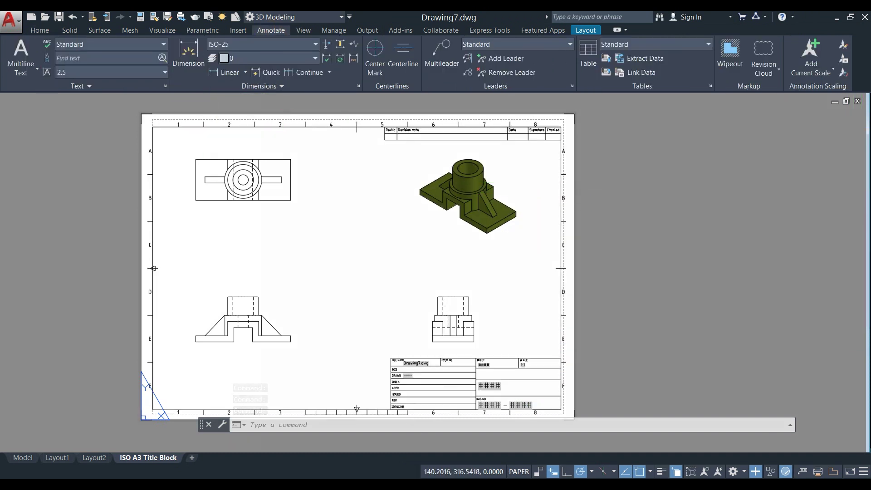
# Step: Make the dim layer the layer for new dimensions
pyautogui.click(245, 73)
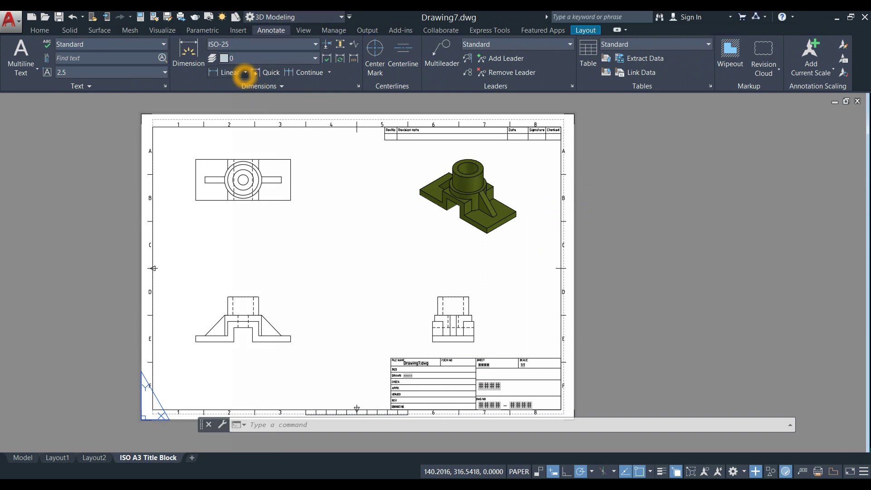
pyautogui.click(312, 57)
pyautogui.click(264, 112)
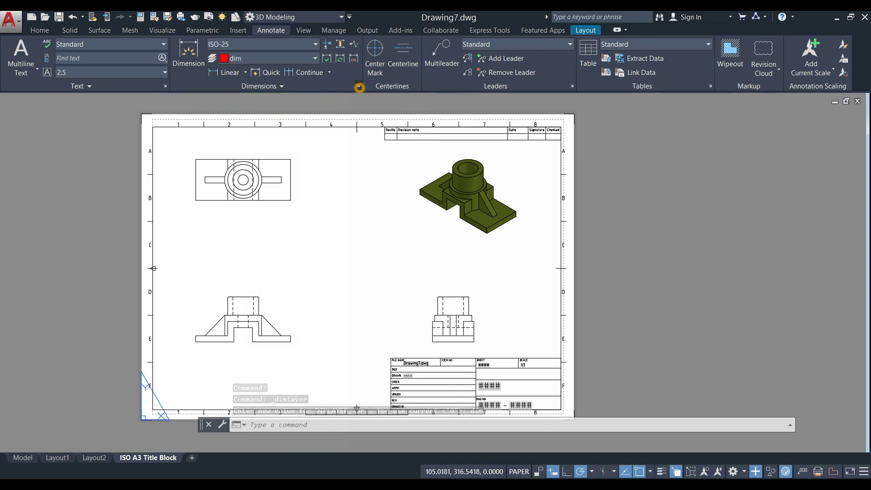
# Step: Set the ISO-25 dimension style's decimal separator to Period and close the style manager
pyautogui.click(359, 87)
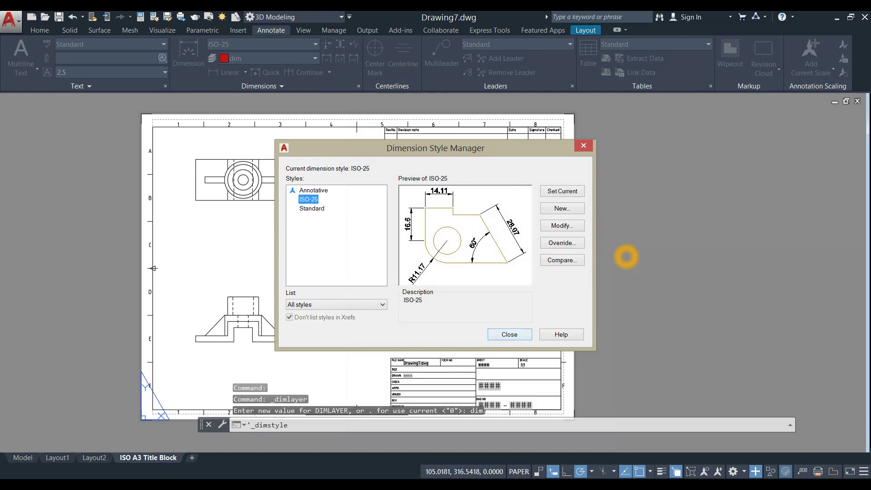
pyautogui.click(563, 225)
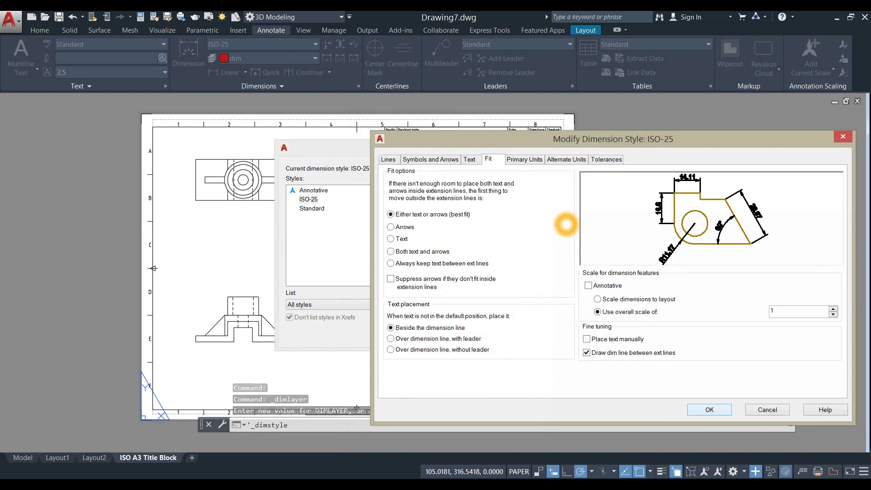
pyautogui.click(469, 159)
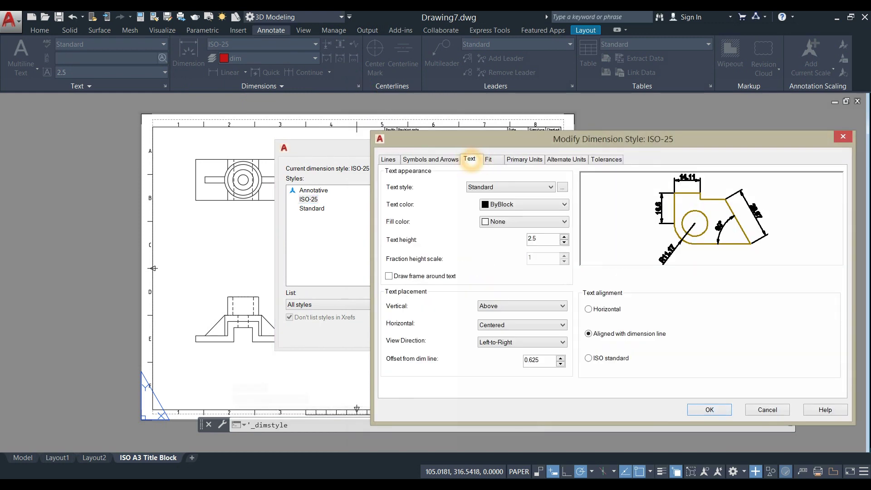
pyautogui.click(489, 159)
pyautogui.click(525, 160)
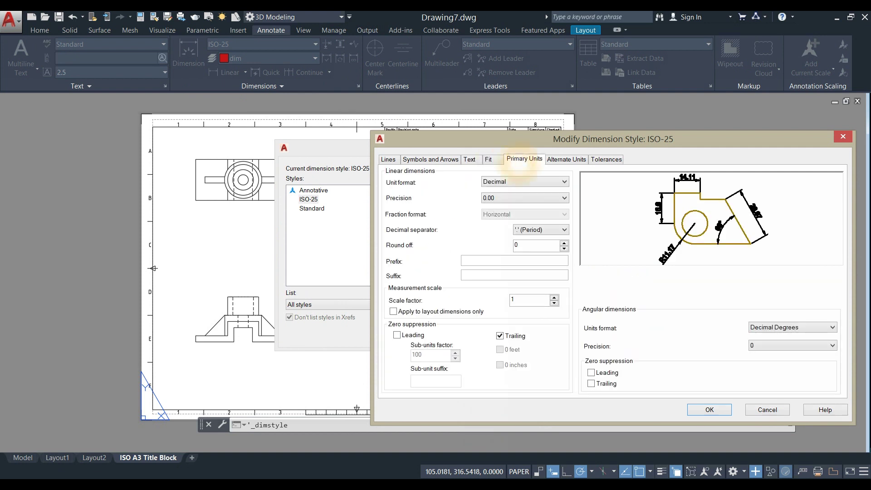
pyautogui.click(558, 232)
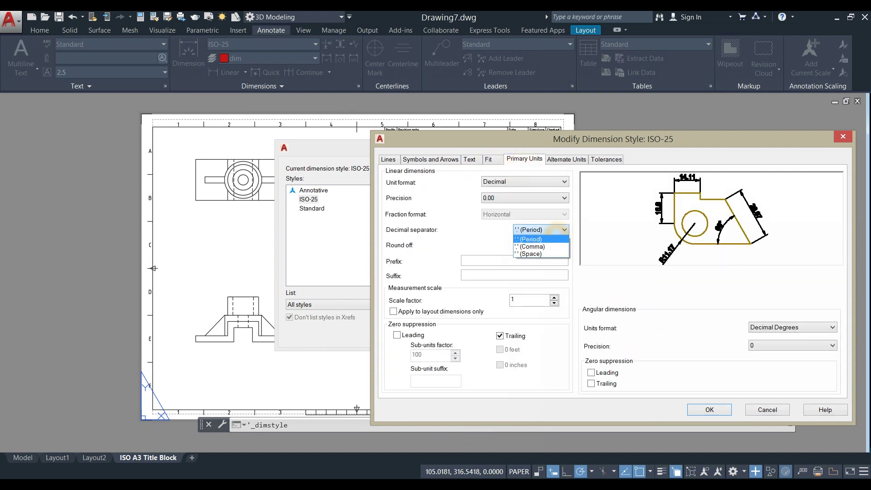
pyautogui.click(559, 229)
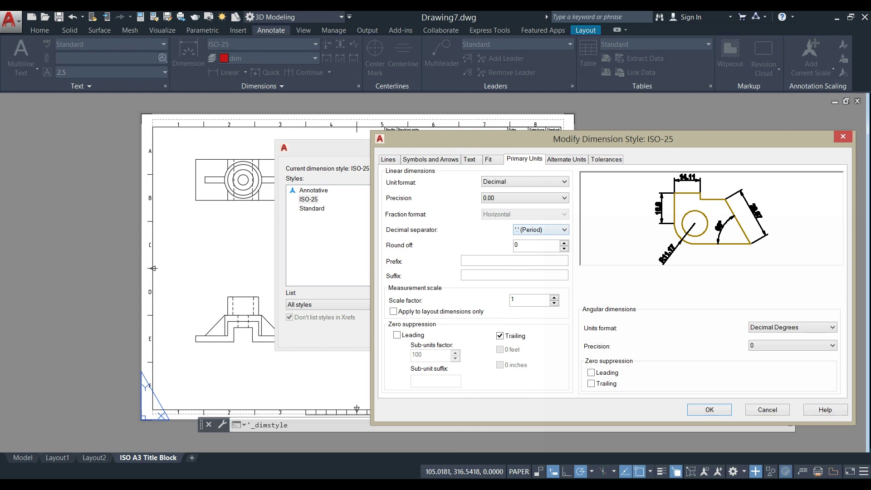
pyautogui.click(709, 409)
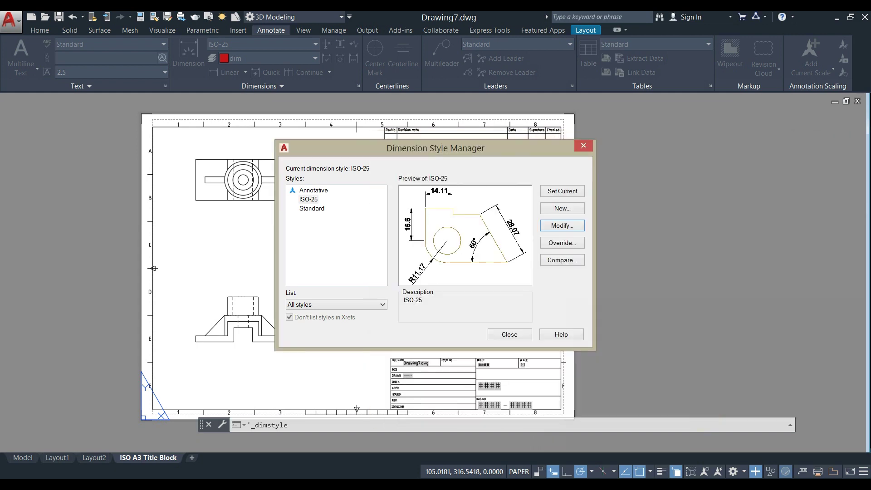
pyautogui.click(521, 333)
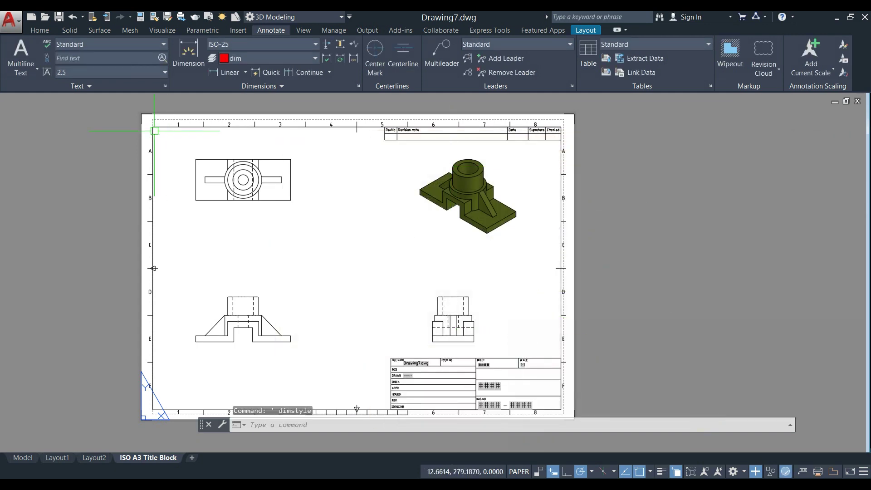
# Step: Add a 92 linear dimension above the top view, from its top-left to top-right corner
pyautogui.click(223, 72)
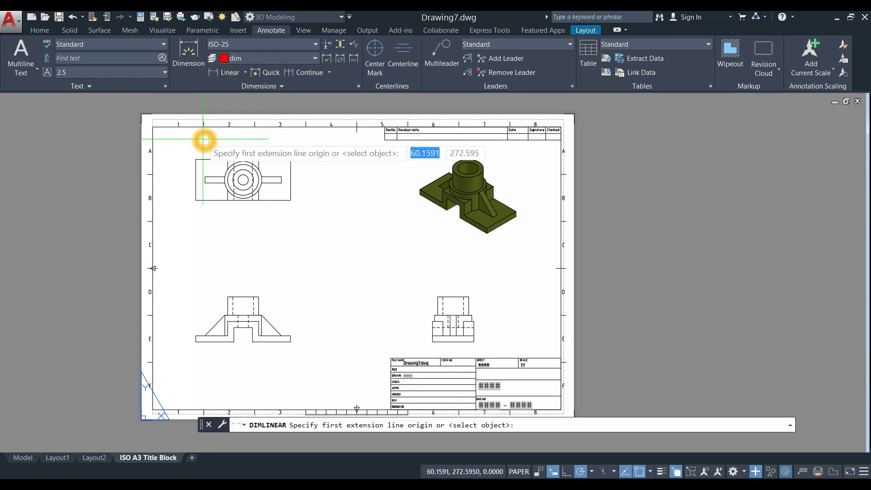
pyautogui.click(195, 159)
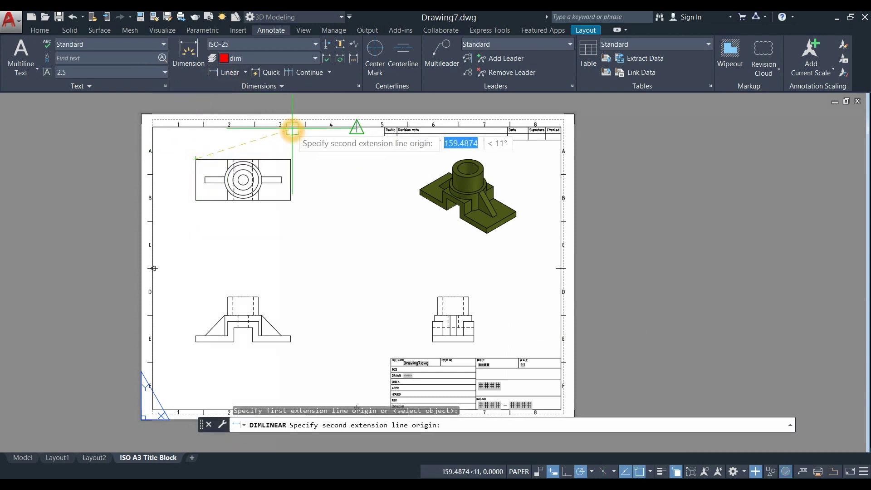
pyautogui.click(290, 159)
pyautogui.click(272, 142)
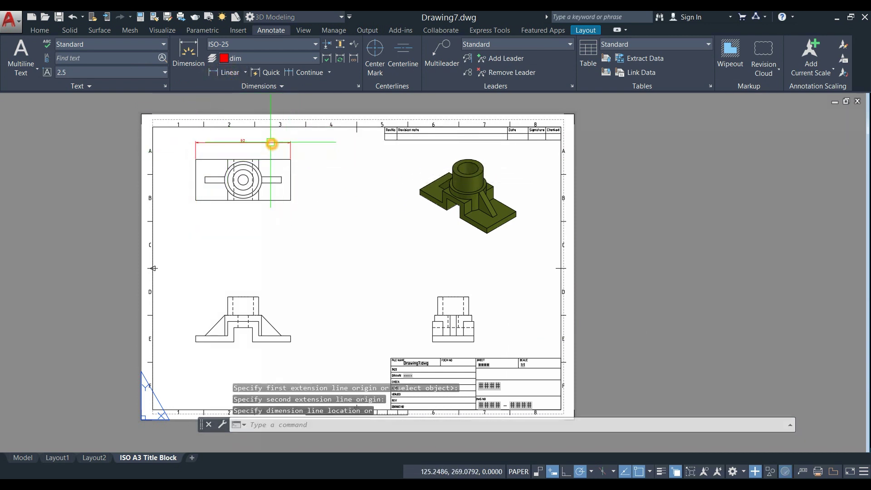
pyautogui.click(248, 155)
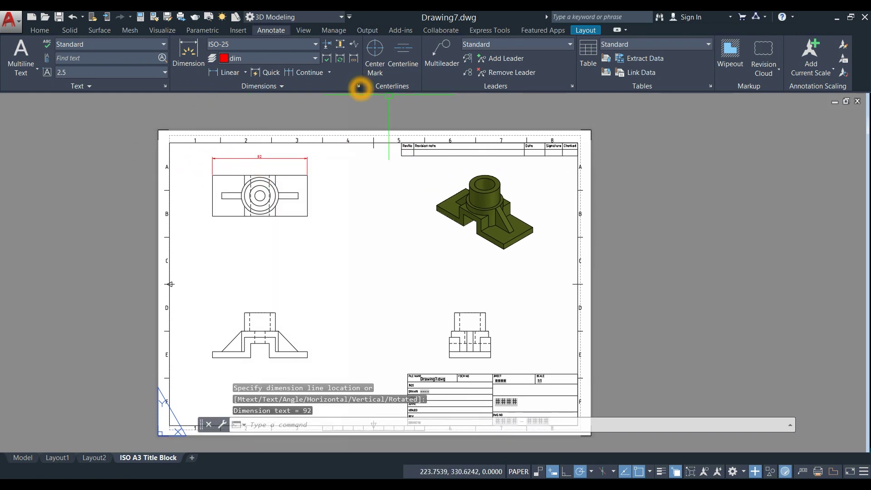
pyautogui.click(358, 86)
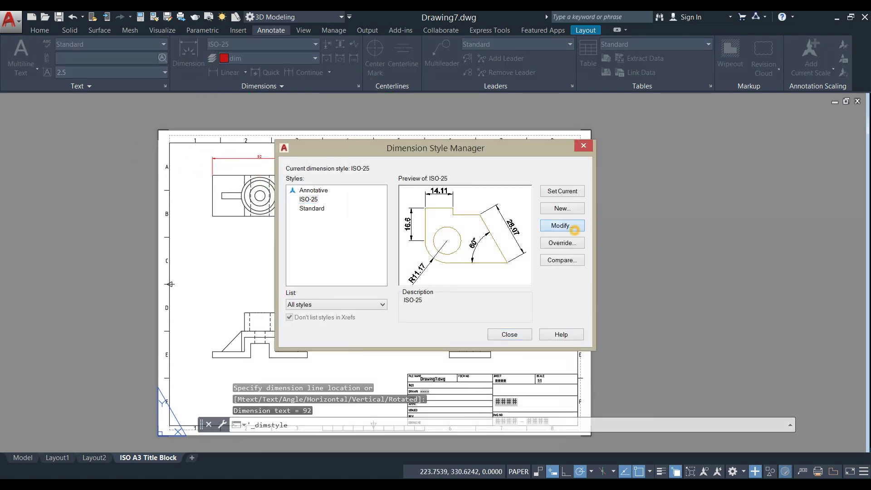
# Step: Change the ISO-25 style's text height from 2.5 to 3.5 and close the manager
pyautogui.click(573, 230)
pyautogui.click(469, 158)
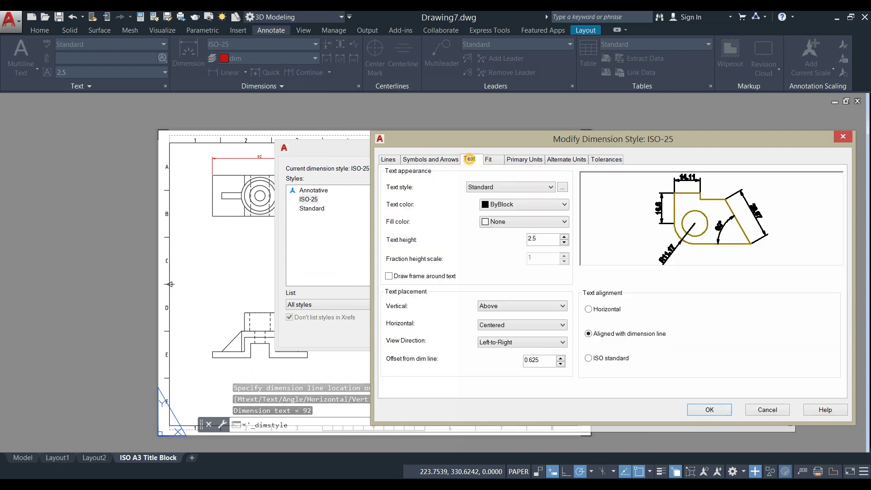
pyautogui.doubleClick(540, 239)
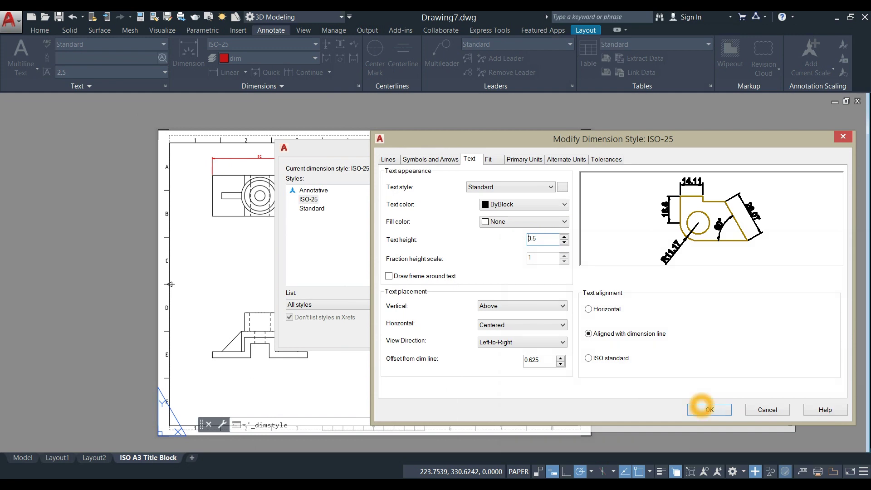
pyautogui.click(703, 407)
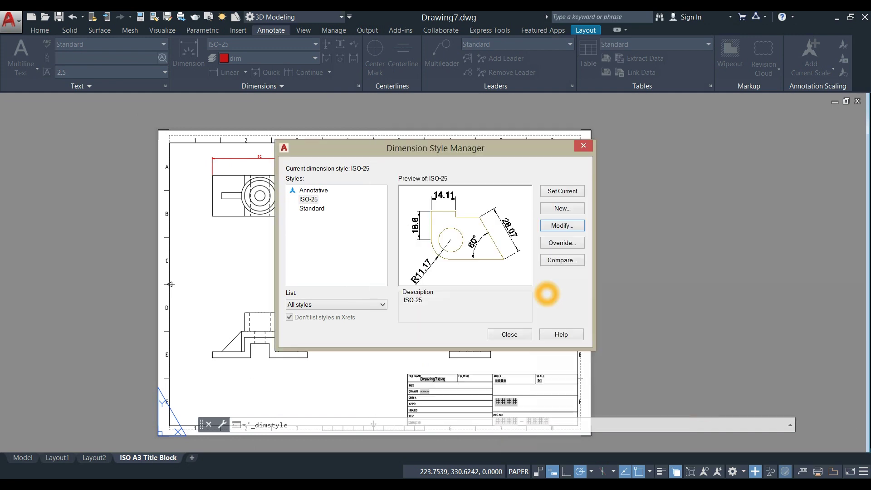
pyautogui.click(509, 334)
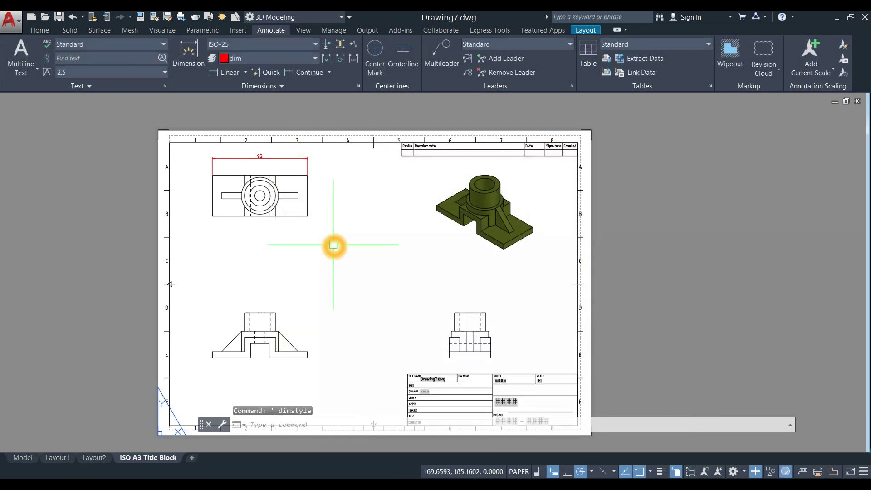
# Step: Place a vertical 40 linear dimension to the right of the top view
pyautogui.moveTo(333, 247); pyautogui.dragTo(413, 268, button='middle')
pyautogui.scroll(2, 404, 221)
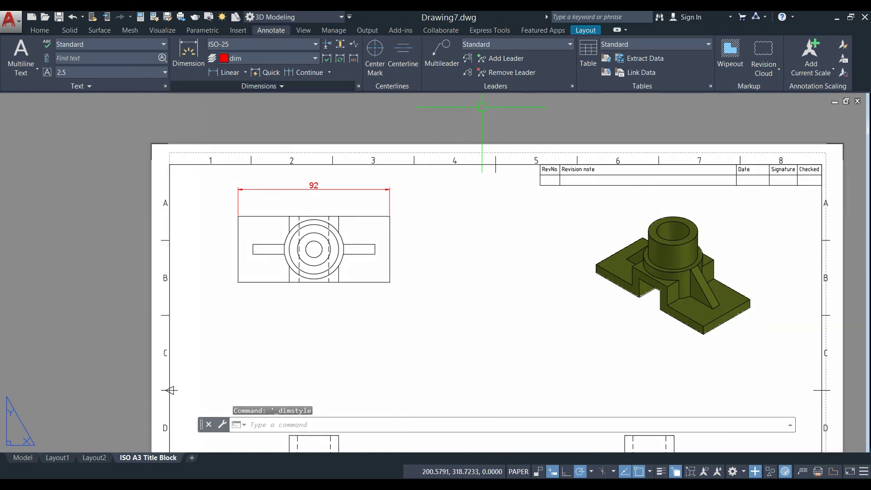
pyautogui.click(228, 73)
pyautogui.scroll(5, 389, 214)
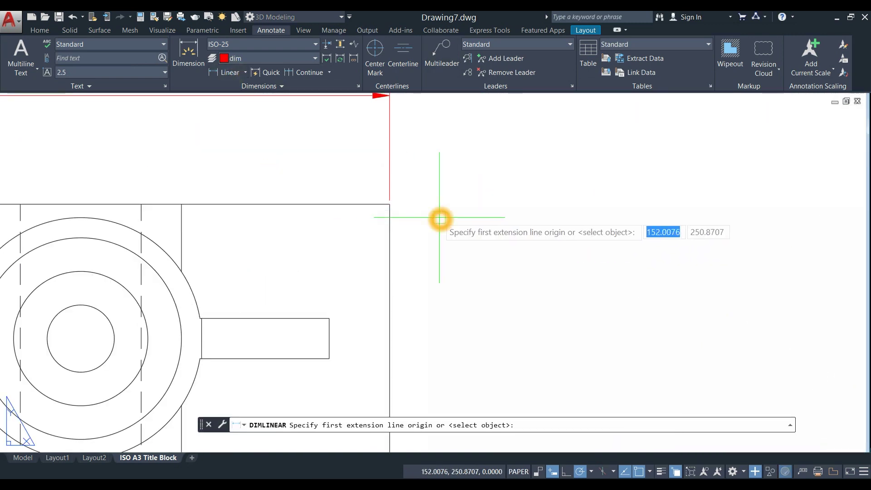
pyautogui.click(388, 205)
pyautogui.scroll(-5, 390, 218)
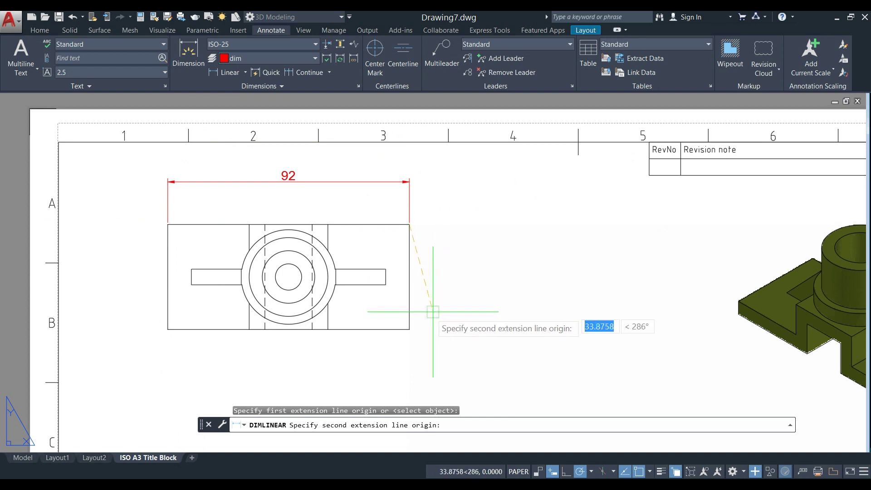
pyautogui.click(409, 329)
pyautogui.click(452, 296)
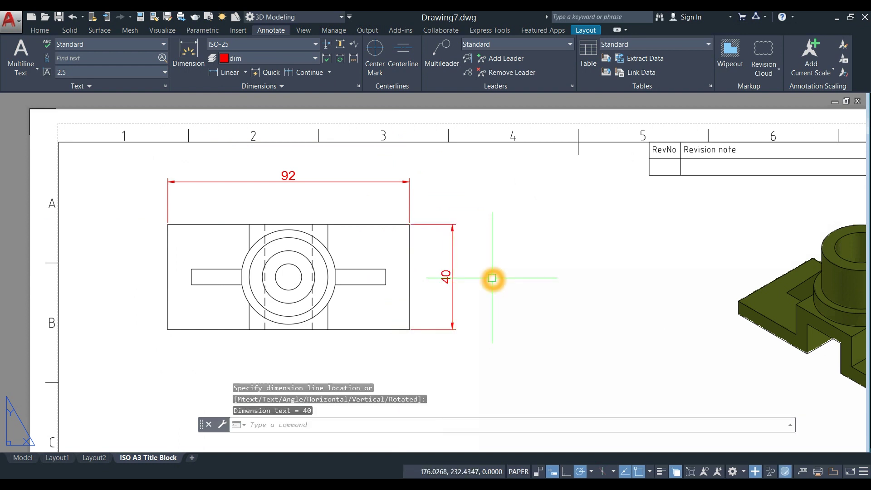
pyautogui.scroll(-2, 490, 277)
pyautogui.scroll(-3, 488, 275)
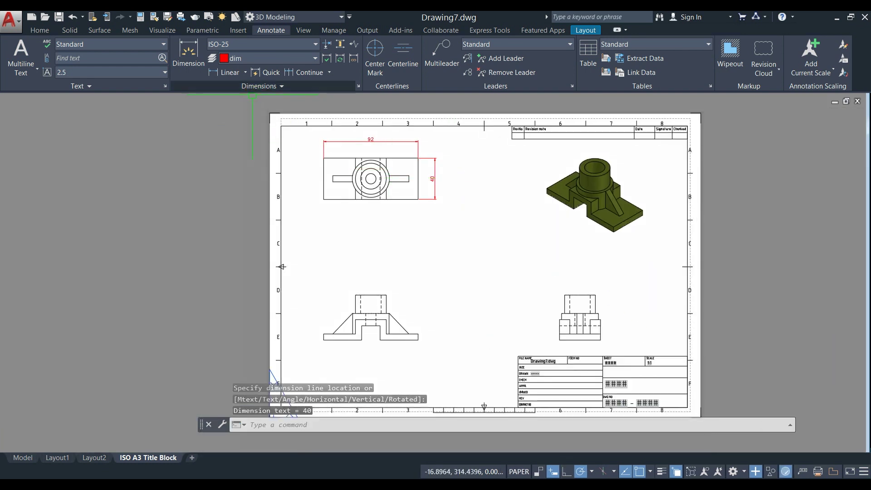
pyautogui.click(245, 73)
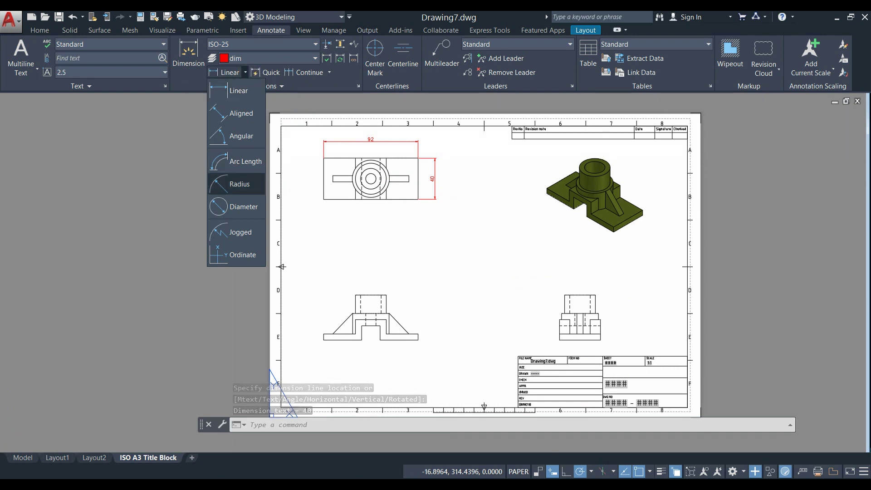
# Step: Add a Ø36 diameter dimension to the top view's outer circle
pyautogui.click(240, 206)
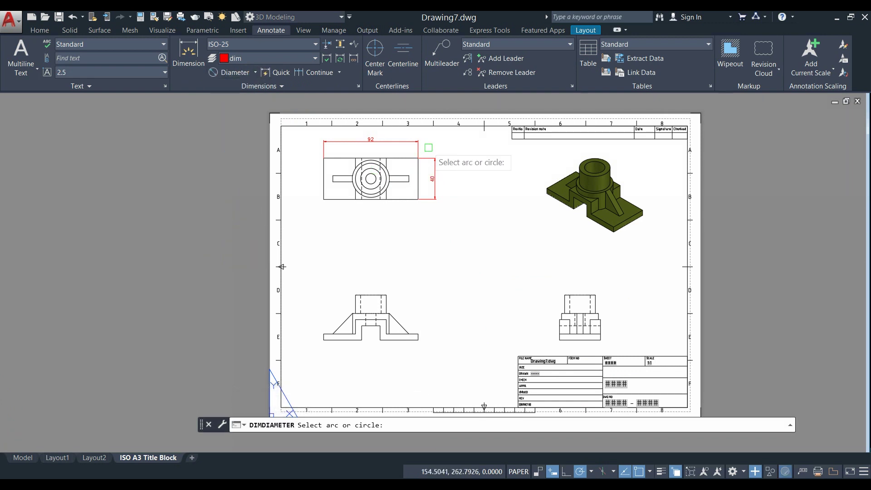
pyautogui.scroll(3, 422, 153)
pyautogui.moveTo(421, 156); pyautogui.dragTo(419, 162, button='middle')
pyautogui.click(334, 218)
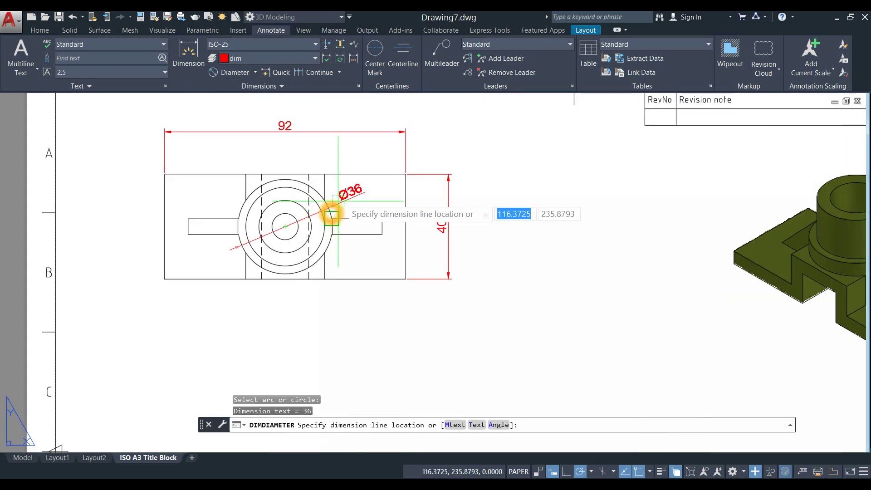
pyautogui.click(369, 191)
# Step: Repeat DIMDIAMETER to add a Ø30 diameter dimension to the inner circle
pyautogui.rightClick(348, 118)
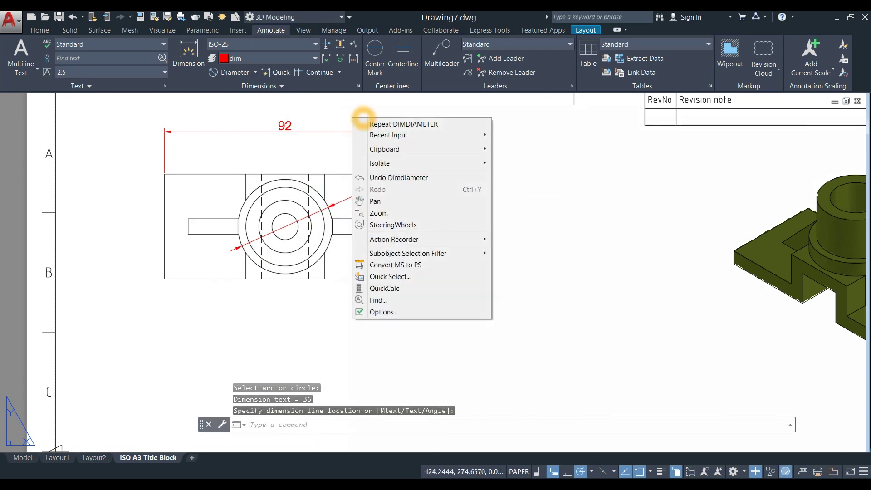
pyautogui.click(367, 124)
pyautogui.click(314, 203)
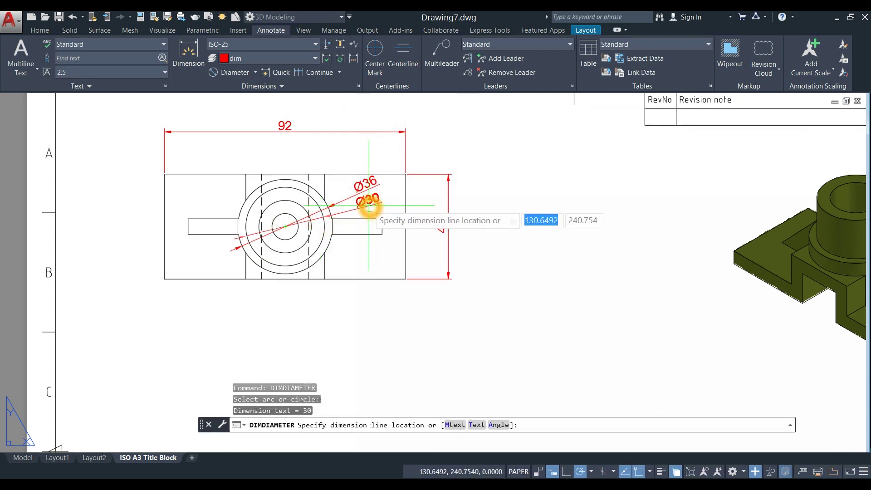
pyautogui.click(373, 199)
pyautogui.scroll(-2, 373, 199)
pyautogui.scroll(-2, 373, 199)
pyautogui.moveTo(346, 111); pyautogui.dragTo(340, 241, button='middle')
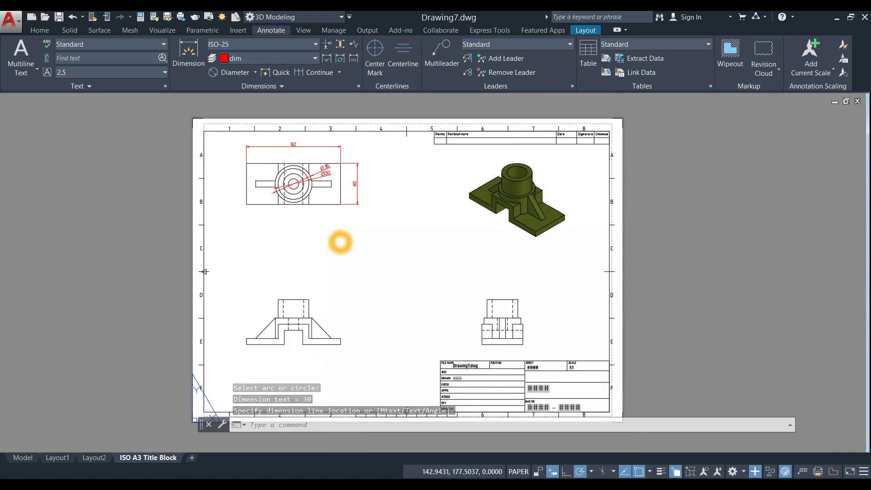
pyautogui.click(466, 282)
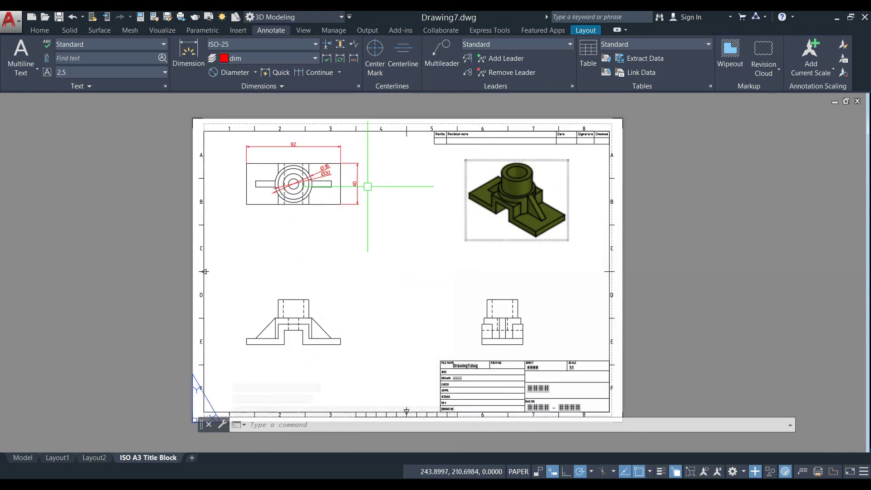
# Step: Deselect the isometric viewport and zoom extents so the A3 sheet fills the window
pyautogui.click(302, 164)
pyautogui.press('Escape')
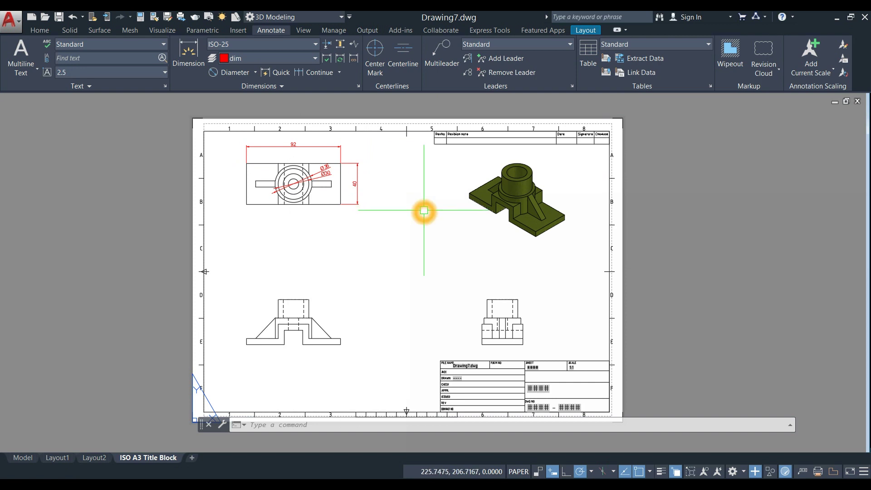
pyautogui.middleClick(424, 211)
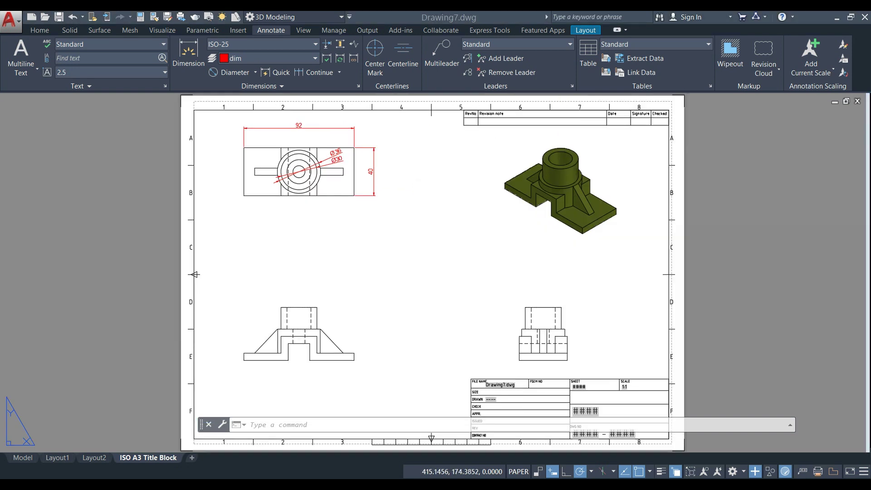